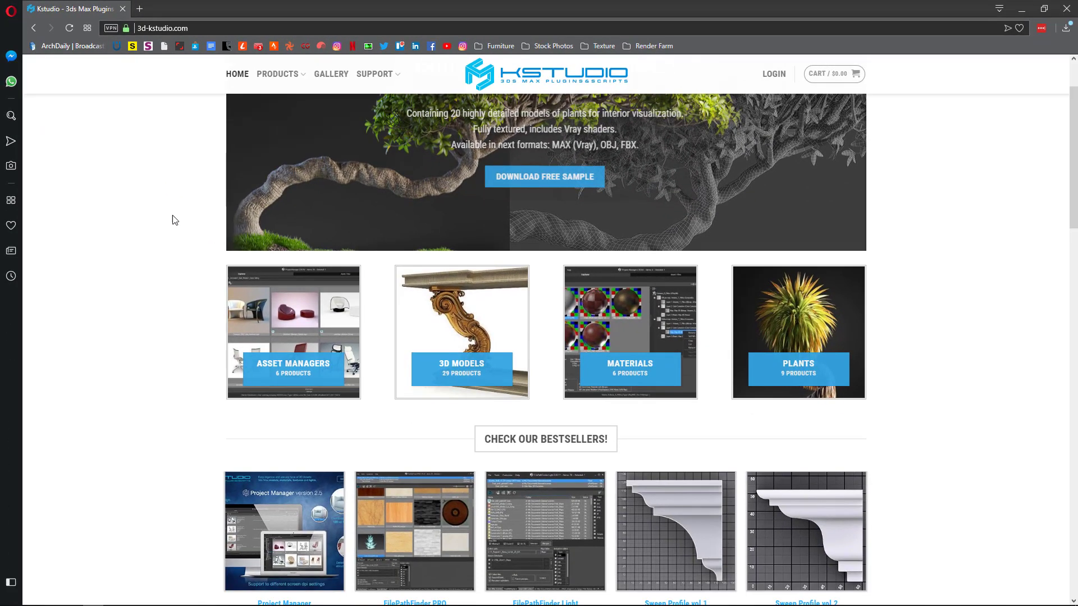
Download the free TrackScripts ZIP archive from the bestsellers section and save it to the Desktop.
scroll(183, 243, "down", 5)
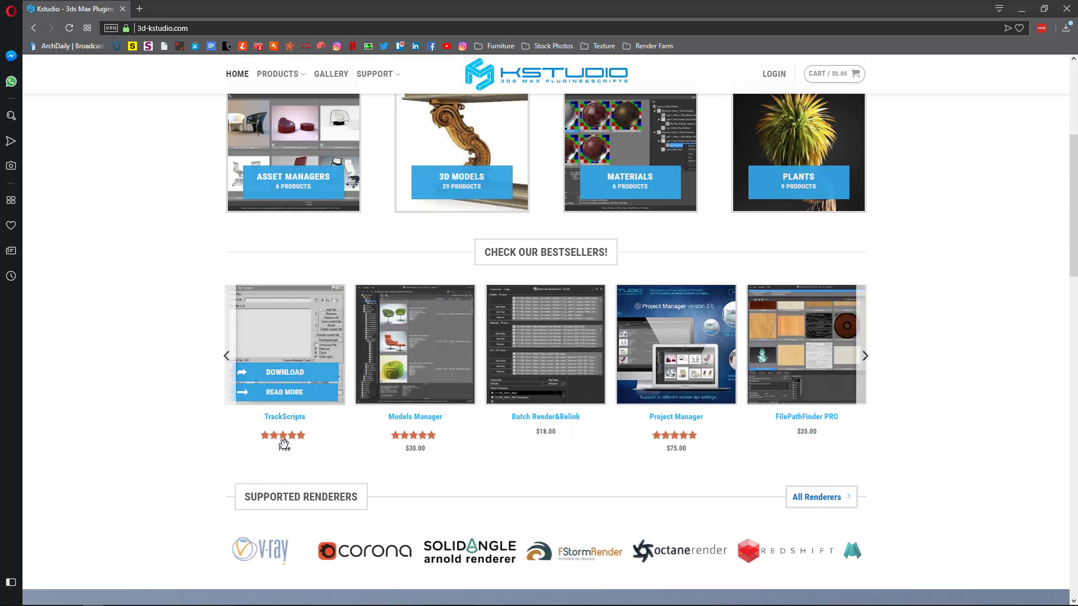
left_click(283, 380)
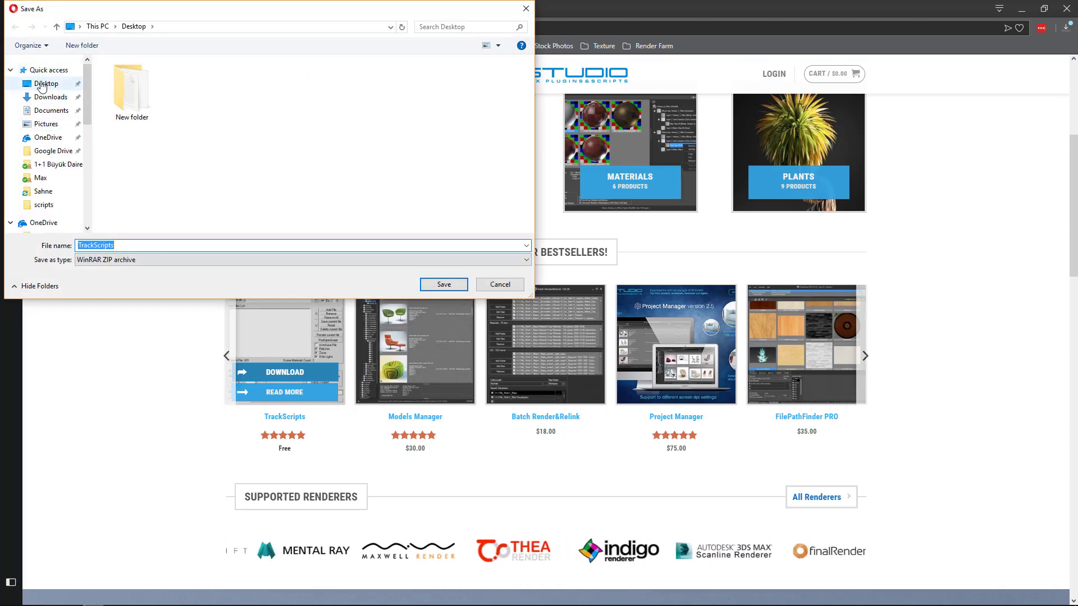
left_click(443, 284)
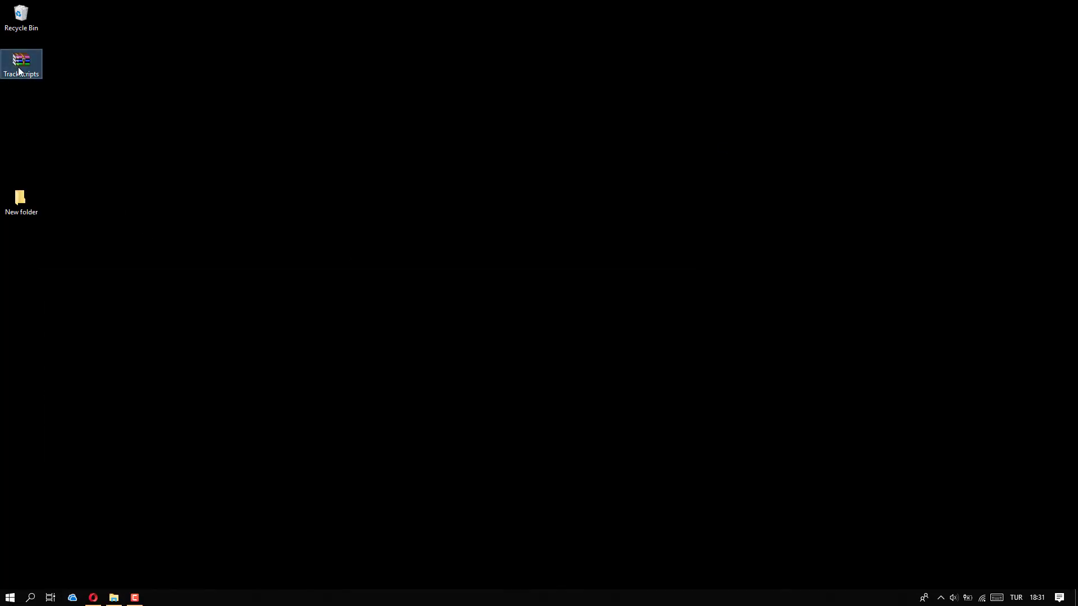
Extract the TrackScripts archive on the desktop into its own TrackScripts folder and open that folder.
right_click(19, 67)
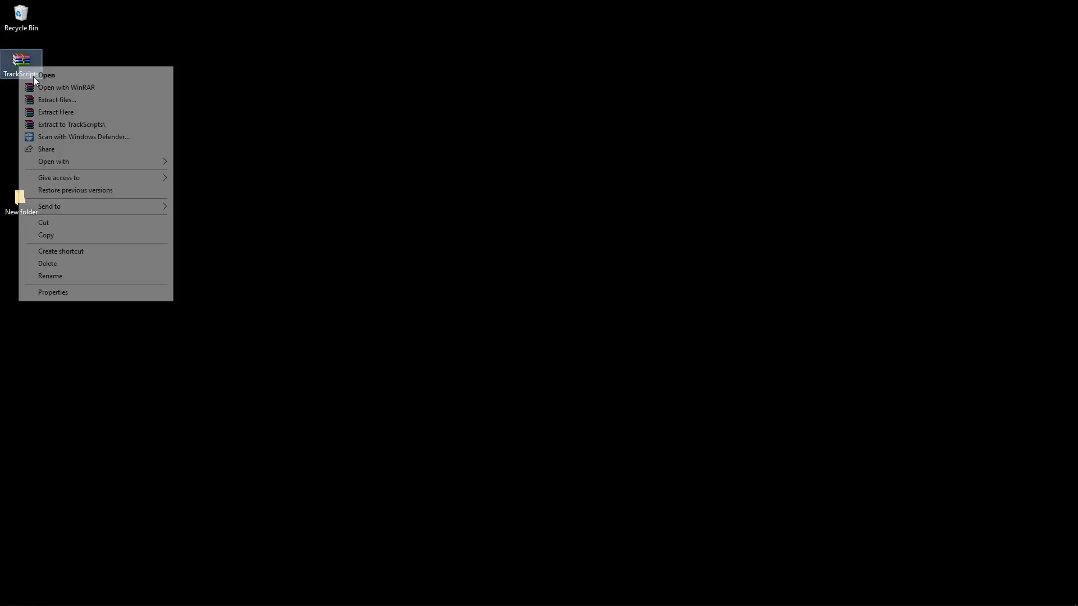
left_click(48, 125)
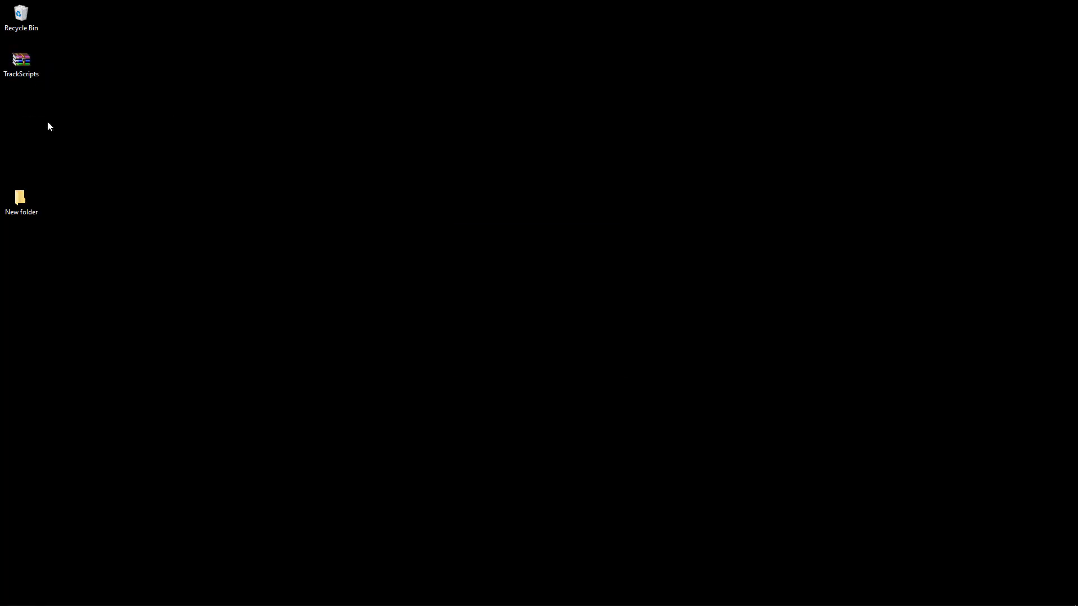
double_click(23, 119)
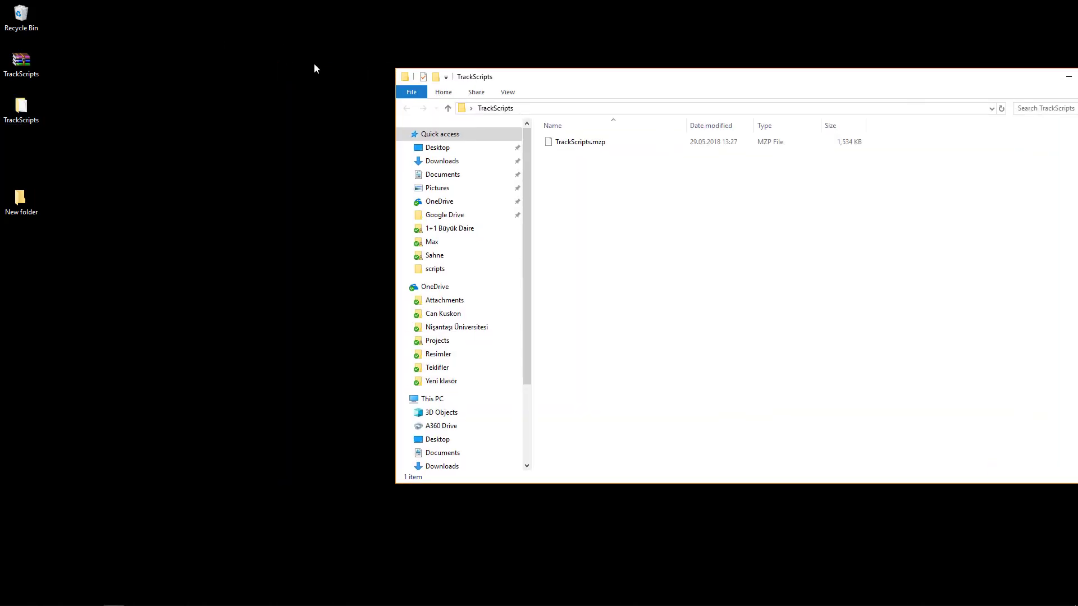
Browse to the scripts folder of 3ds Max 2017 under Program Files\Autodesk on Local Disk (C:).
double_click(739, 241)
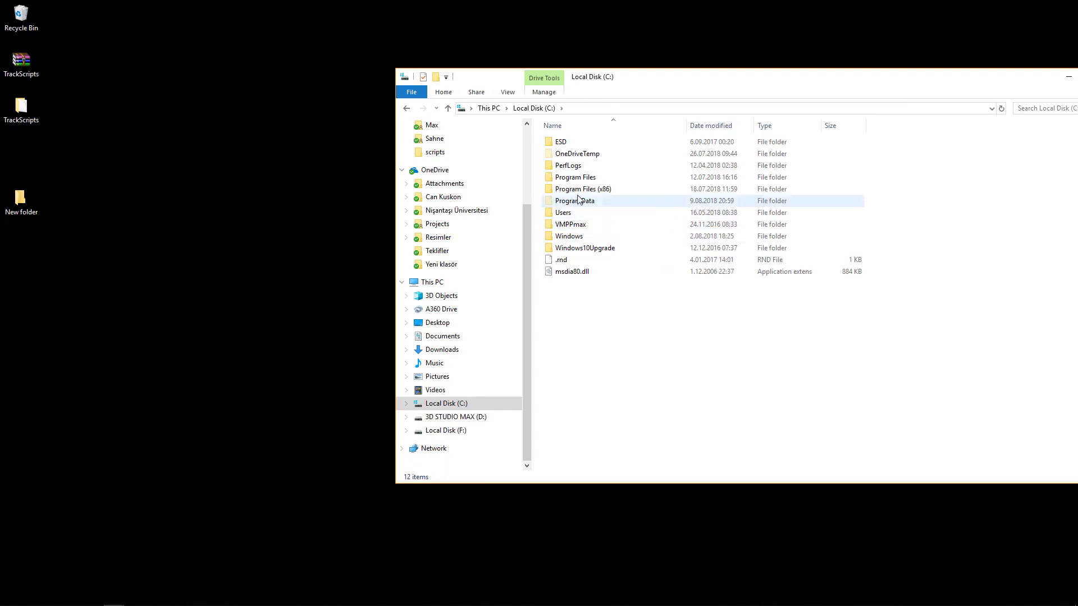
double_click(579, 177)
left_click_drag(627, 79, 312, 56)
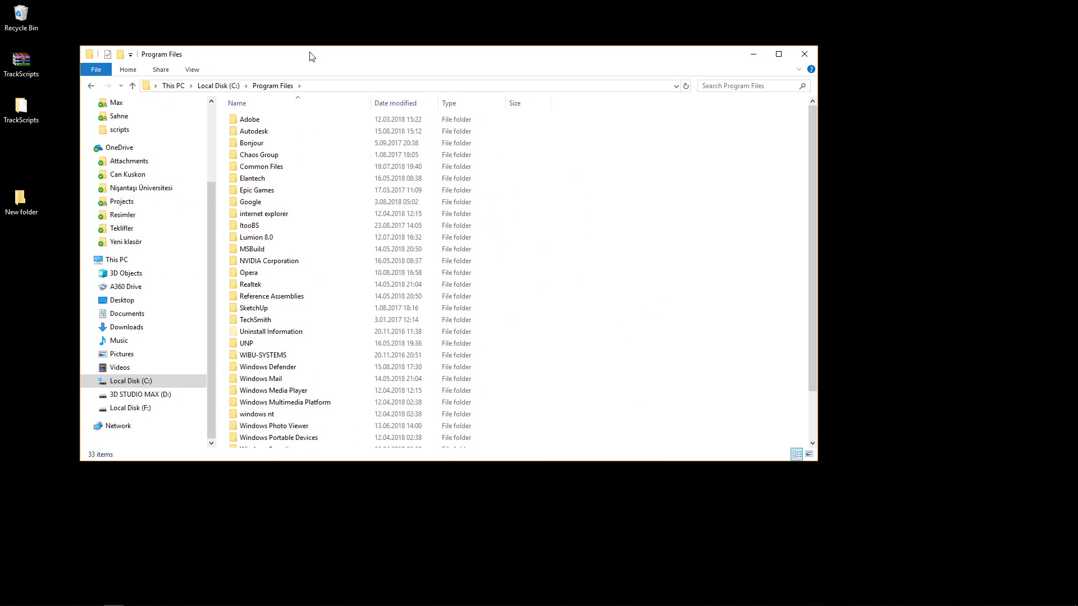
double_click(261, 131)
double_click(263, 119)
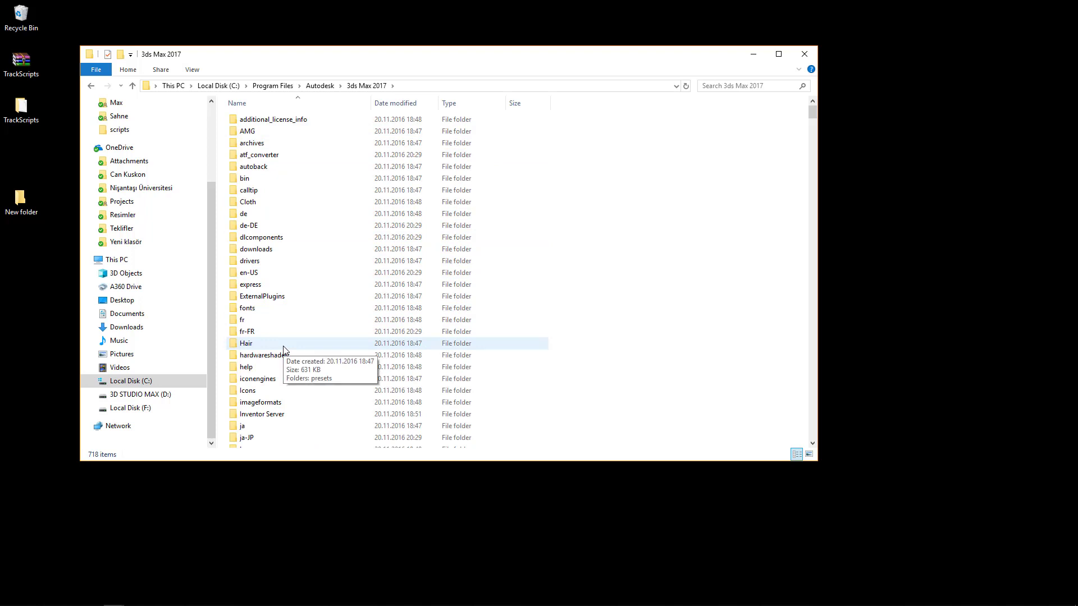
left_click(284, 349)
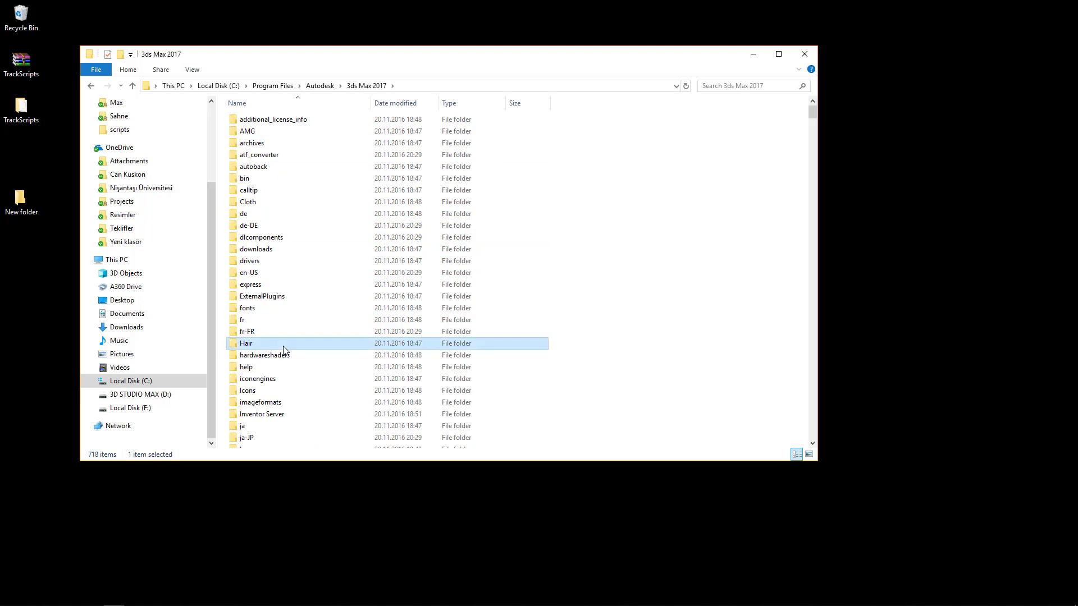
key("s")
double_click(253, 152)
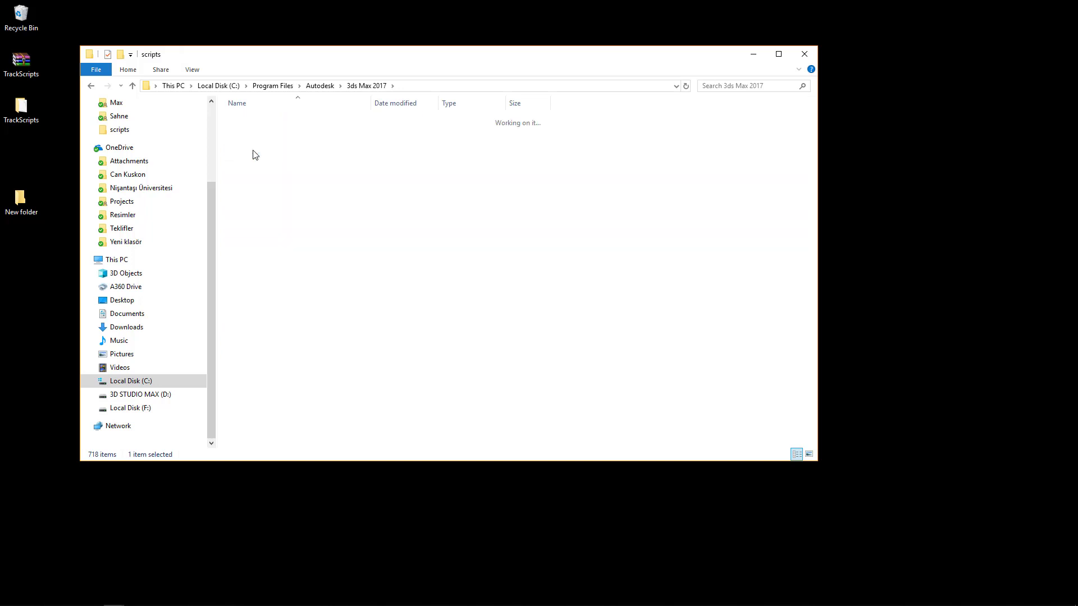
Move TrackScripts.mzp from the extracted desktop folder into the 3ds Max 2017 scripts folder, replacing the existing copy.
double_click(21, 110)
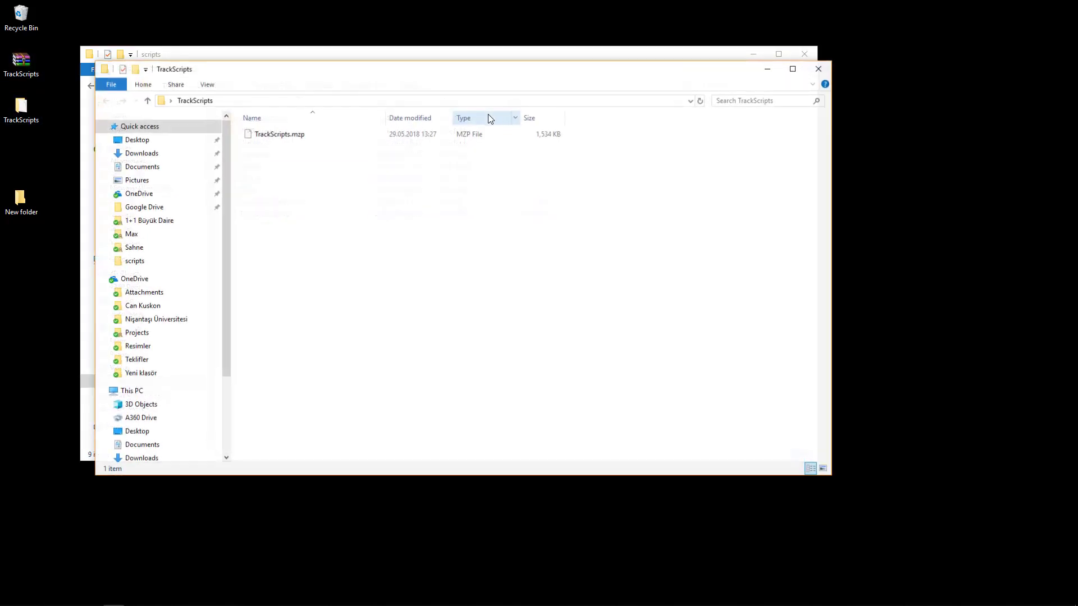
left_click_drag(348, 73, 734, 101)
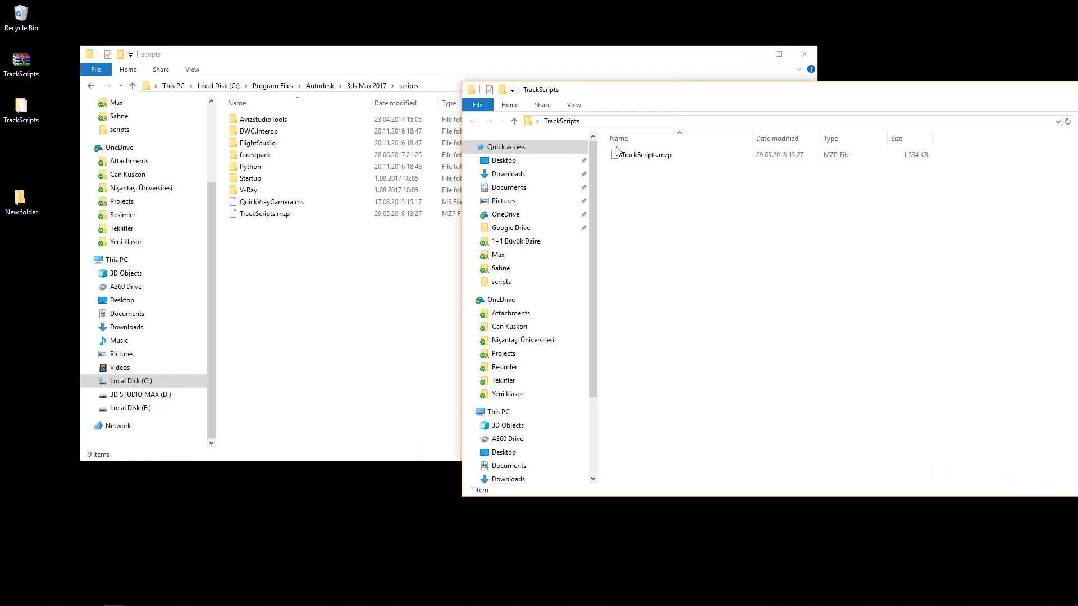
left_click(624, 153)
left_click(370, 262)
key("ctrl+v")
left_click(523, 231)
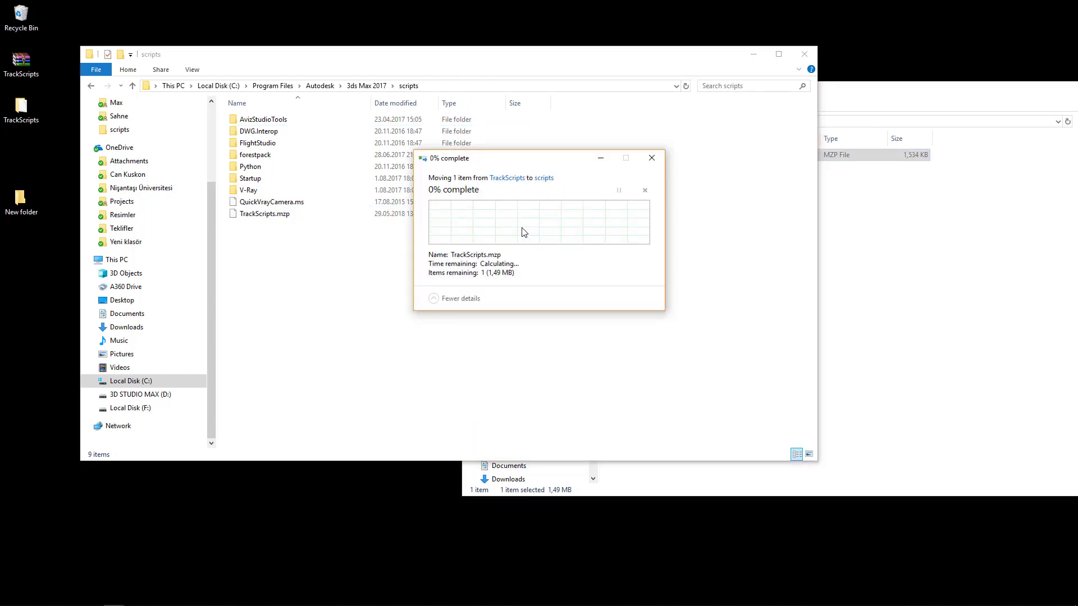
left_click(506, 234)
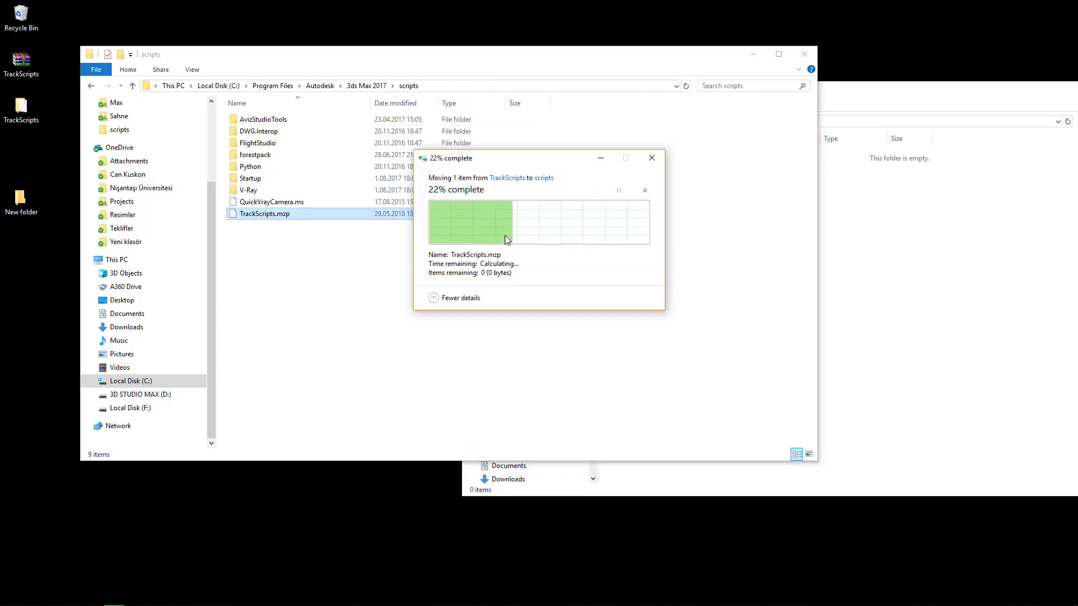
left_click(454, 295)
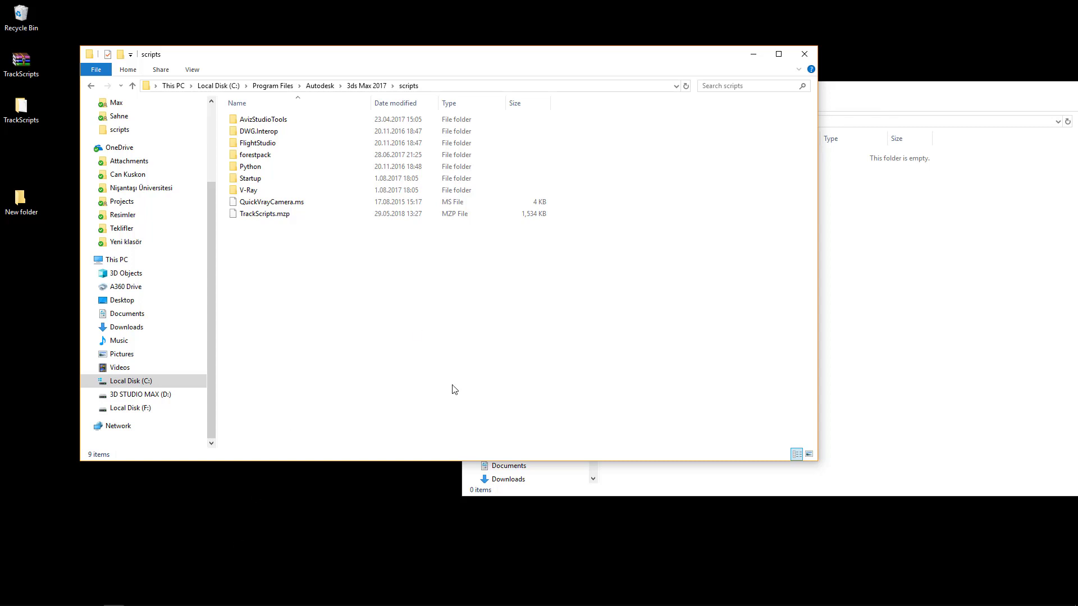
Switch to the Sahne folder and open the Yatak Odası scene in 3ds Max 2017.
mouse_move(113, 598)
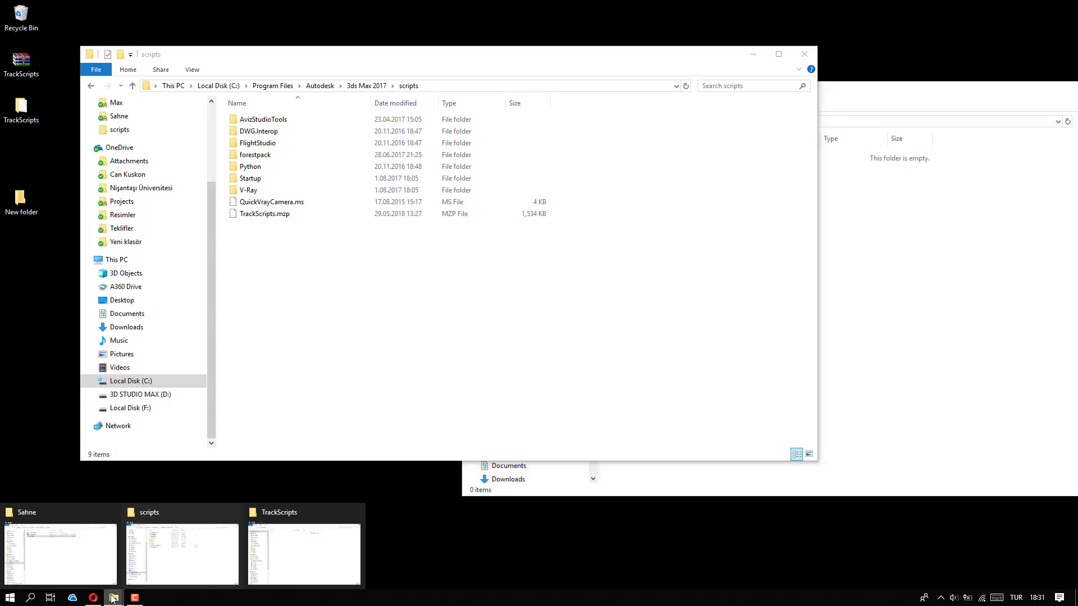
left_click(56, 571)
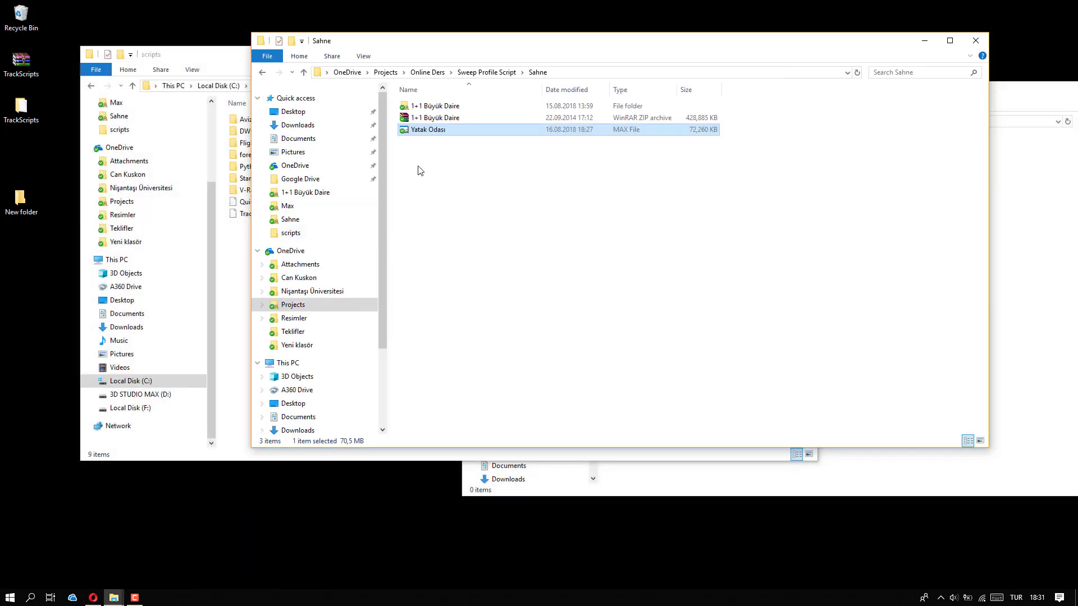
double_click(416, 132)
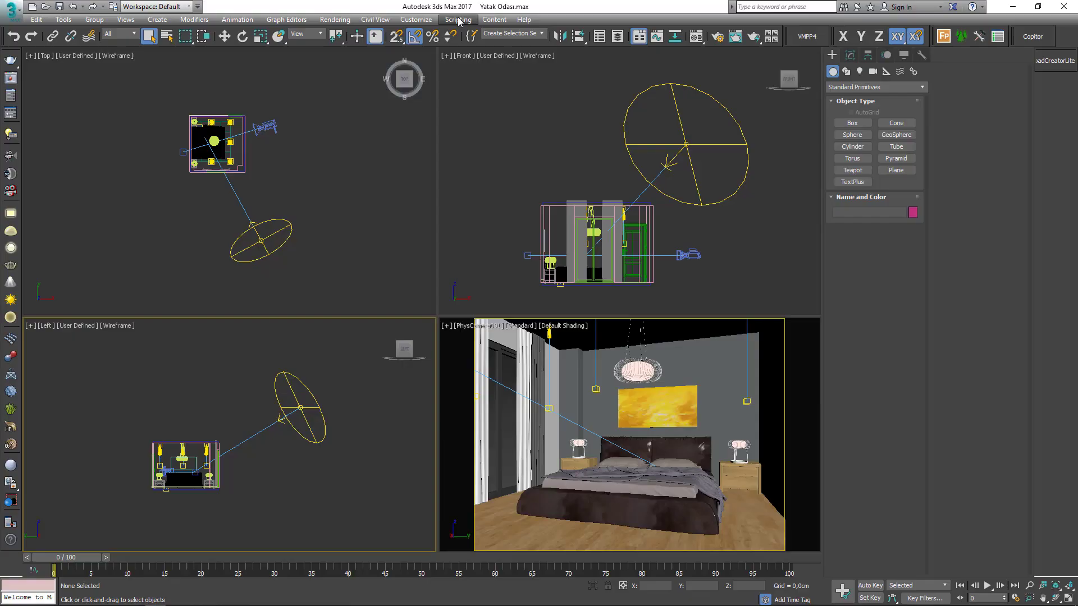
Run the TrackScripts.mzp script from the scripts folder.
left_click(458, 19)
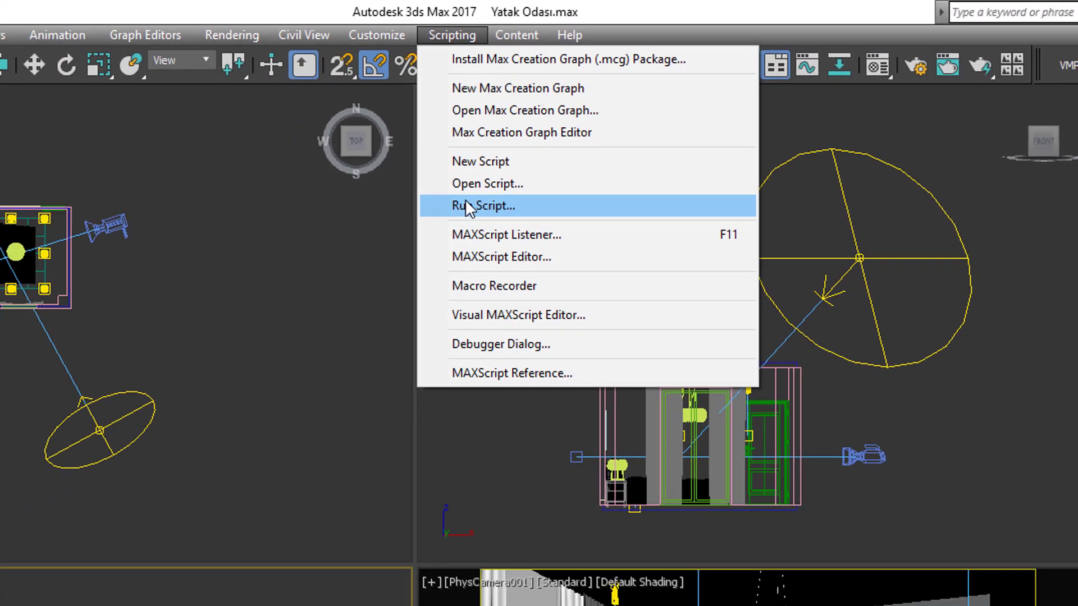
left_click(397, 230)
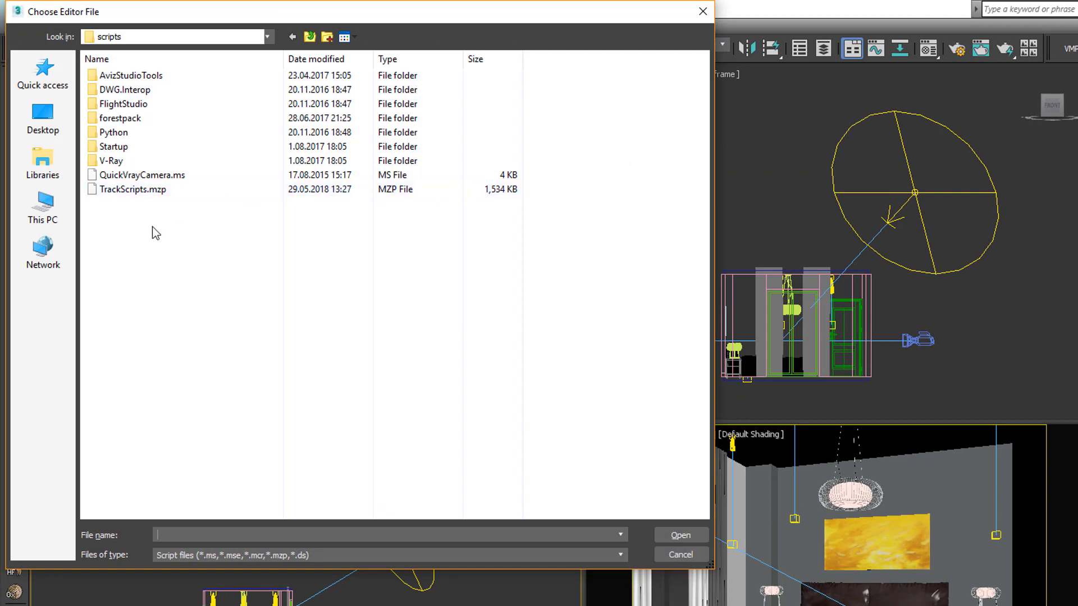
left_click(140, 191)
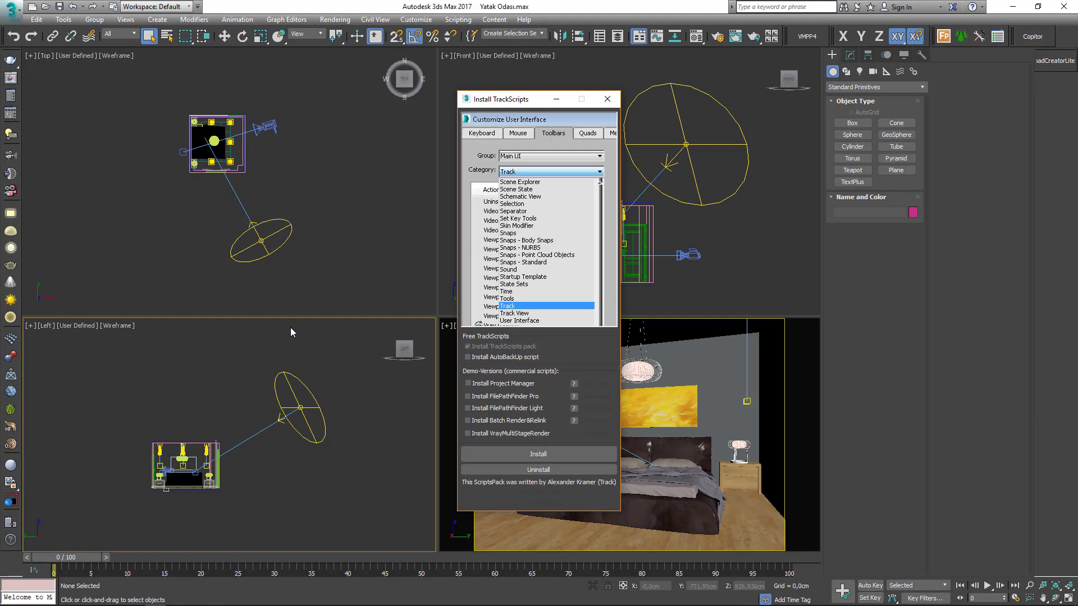
Install the TrackScripts pack without the optional demo scripts and dismiss the setup message.
left_click_drag(483, 100, 297, 82)
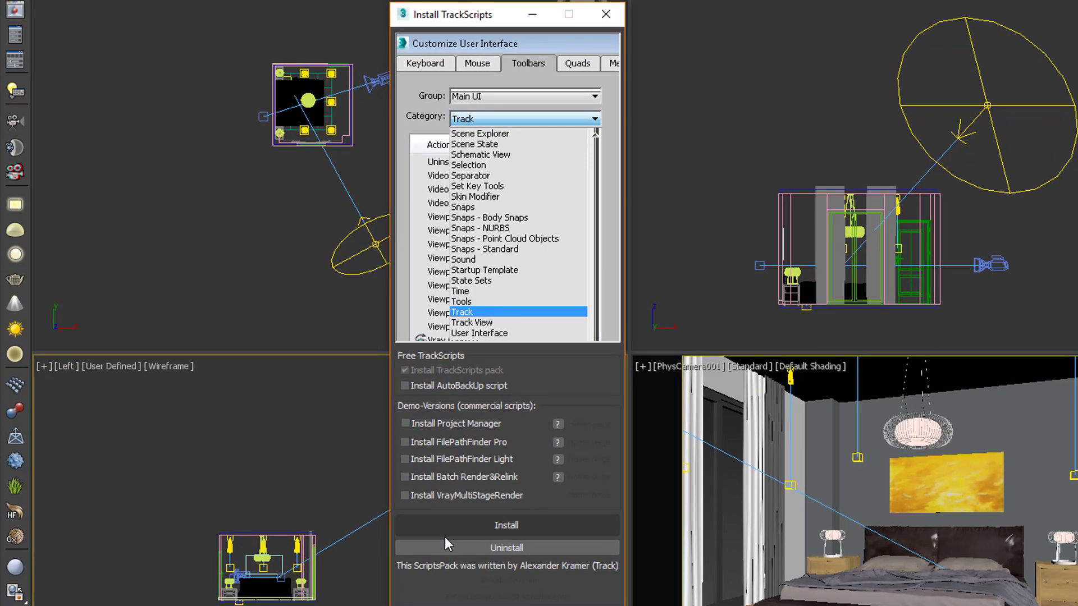
left_click(486, 518)
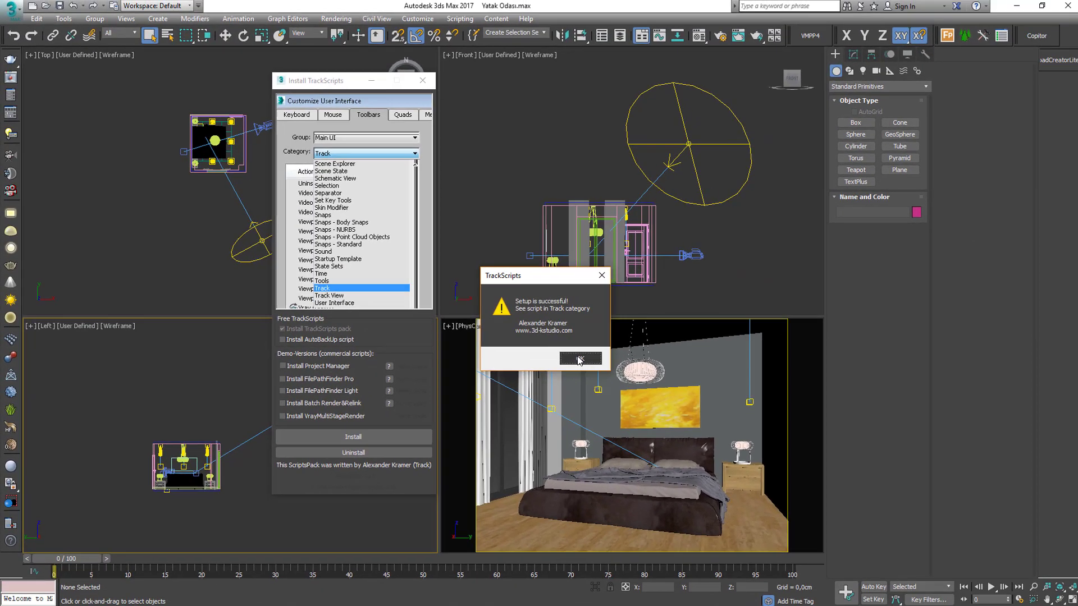
left_click(580, 359)
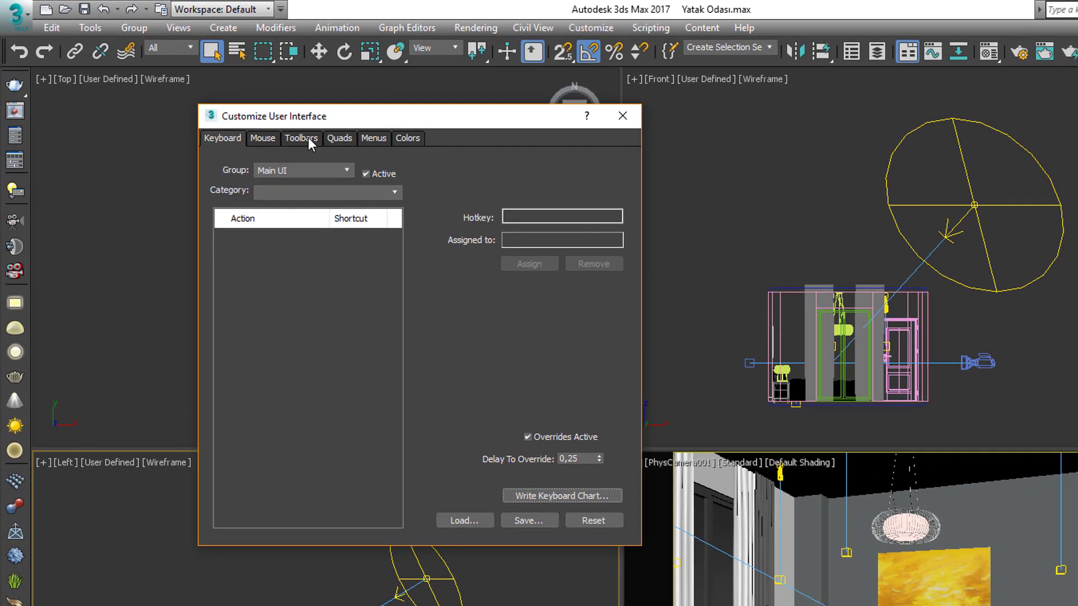
Create a new custom toolbar for the Sweep Profile script in the user interface customization.
left_click(301, 138)
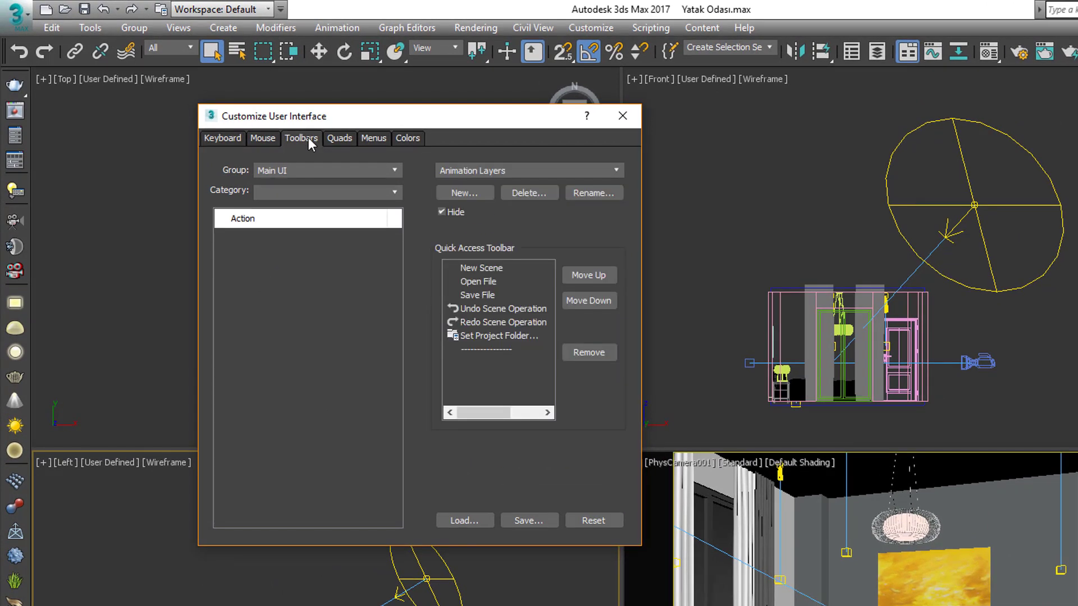
left_click(452, 194)
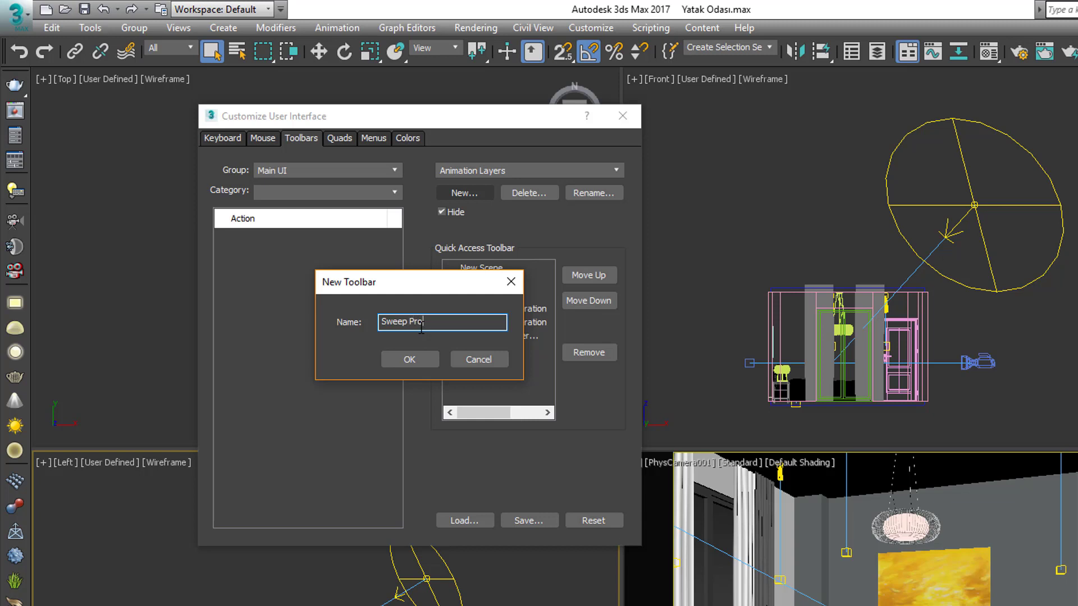
left_click(398, 362)
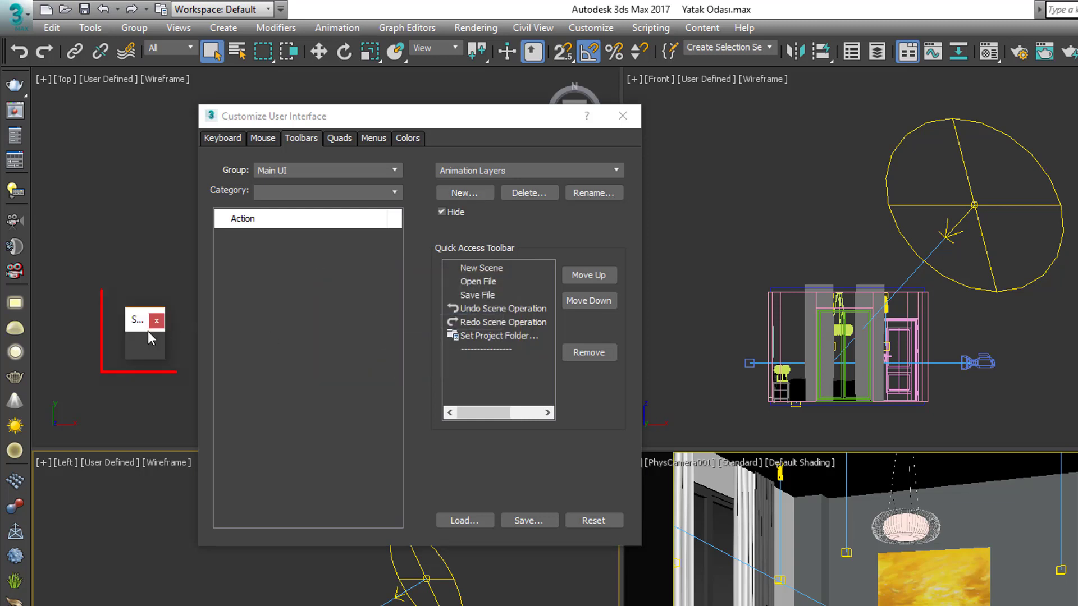
Add the Sweep Profile action from the Track category to the new toolbar and close the customization dialog.
left_click(272, 194)
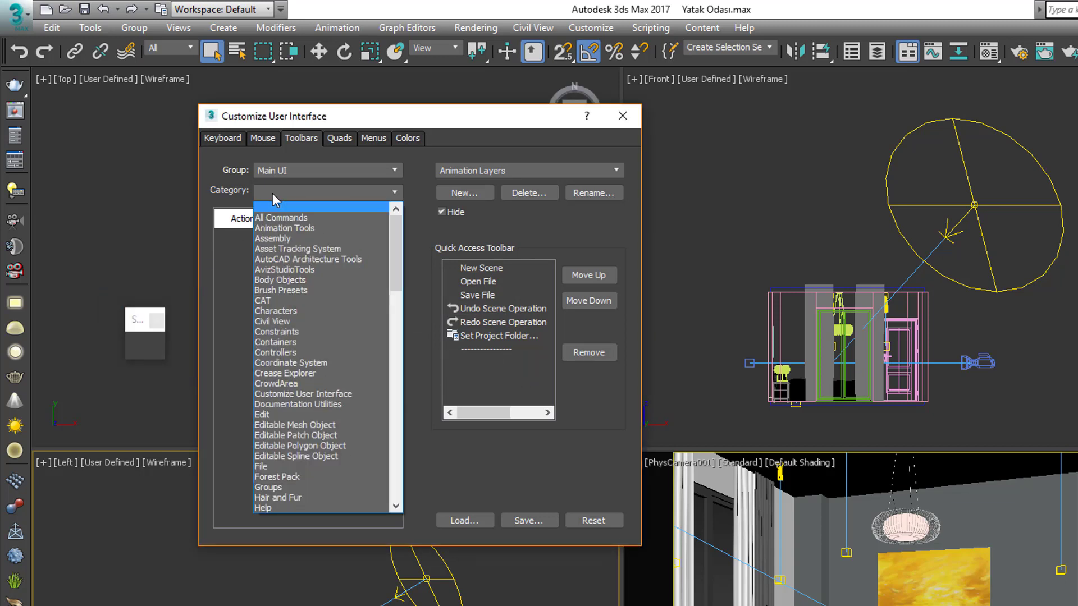
left_click_drag(391, 254, 391, 457)
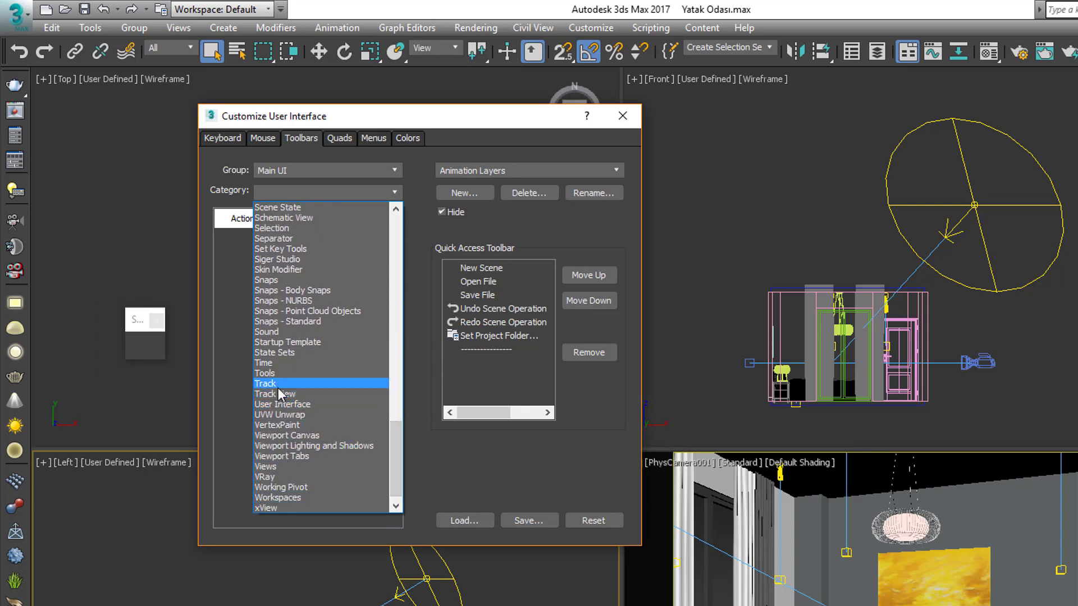
left_click(278, 385)
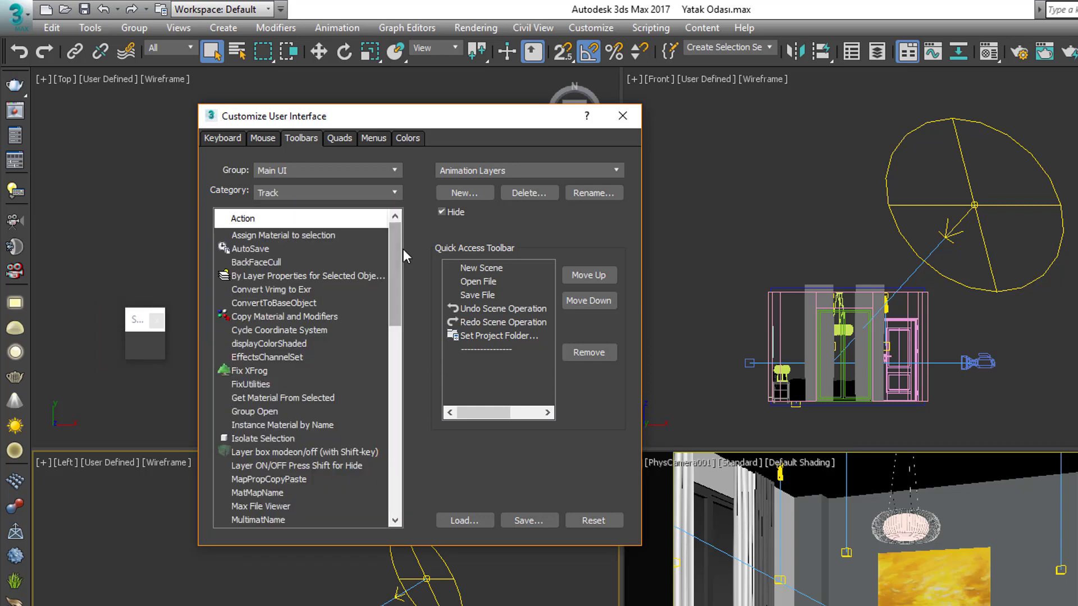
left_click_drag(394, 258, 396, 406)
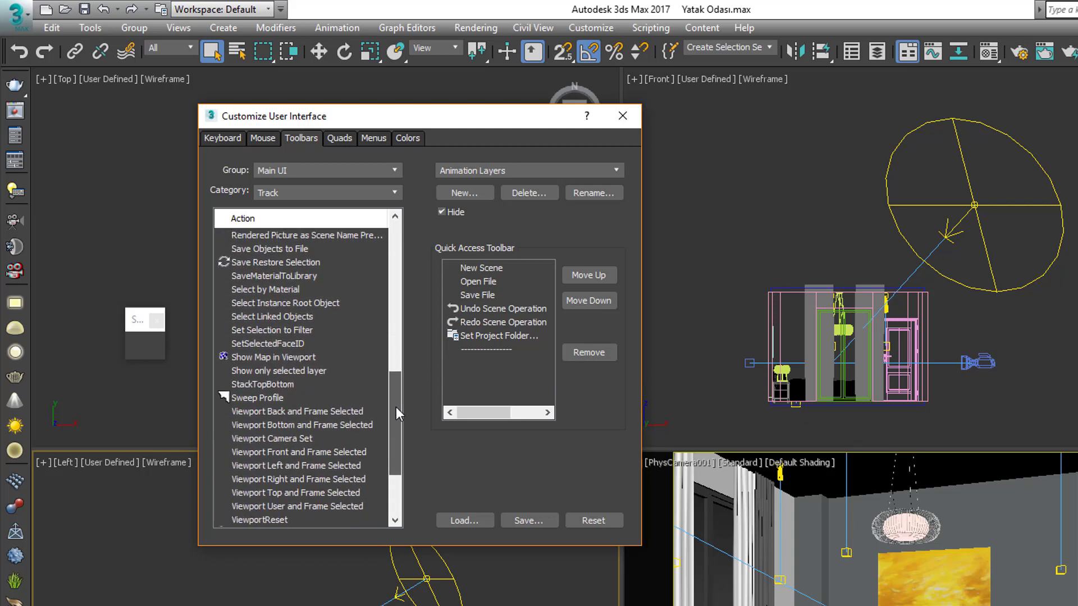
left_click(248, 399)
left_click_drag(268, 399, 143, 341)
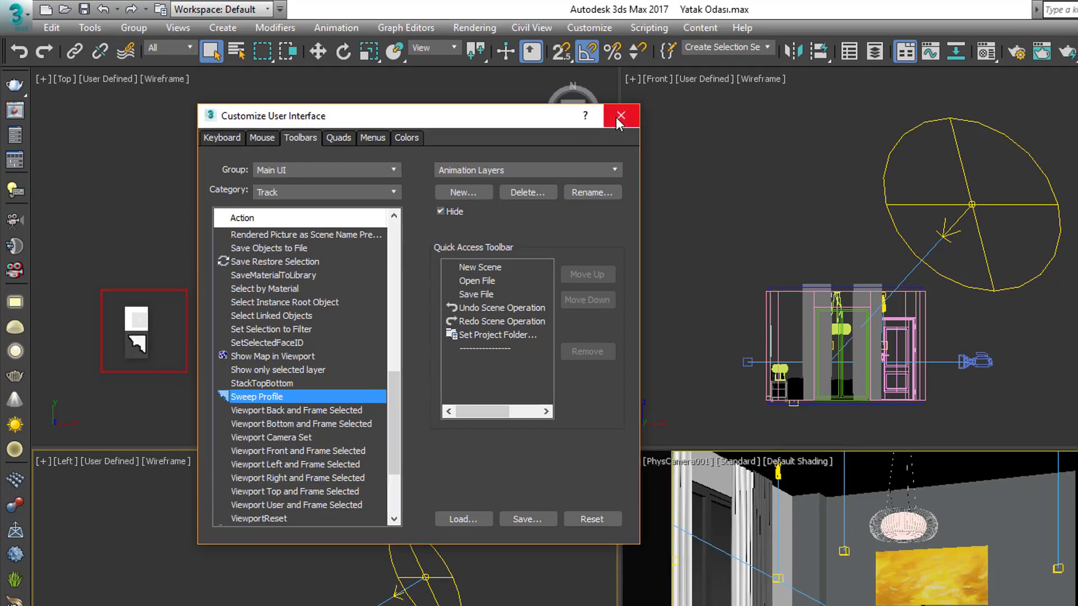
left_click(622, 116)
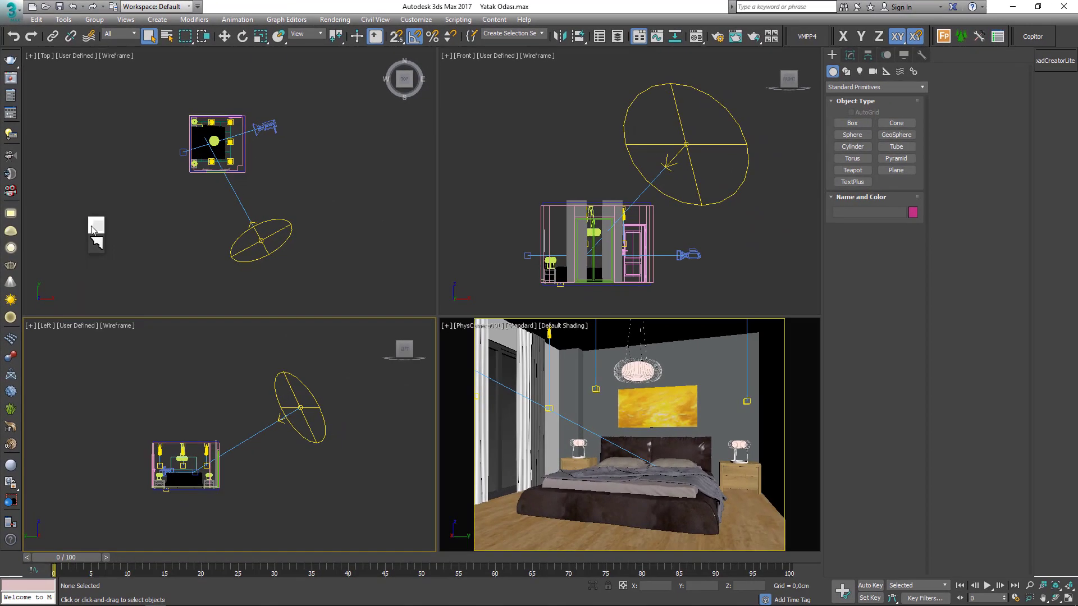
Dock the floating Sweep Profile toolbar beside the other docked custom toolbars.
mouse_move(120, 230)
left_mouse_down()
mouse_move(618, 188)
mouse_move(836, 84)
mouse_move(774, 103)
mouse_move(851, 110)
mouse_move(1065, 39)
left_mouse_up()
scroll(608, 206, "up", 5)
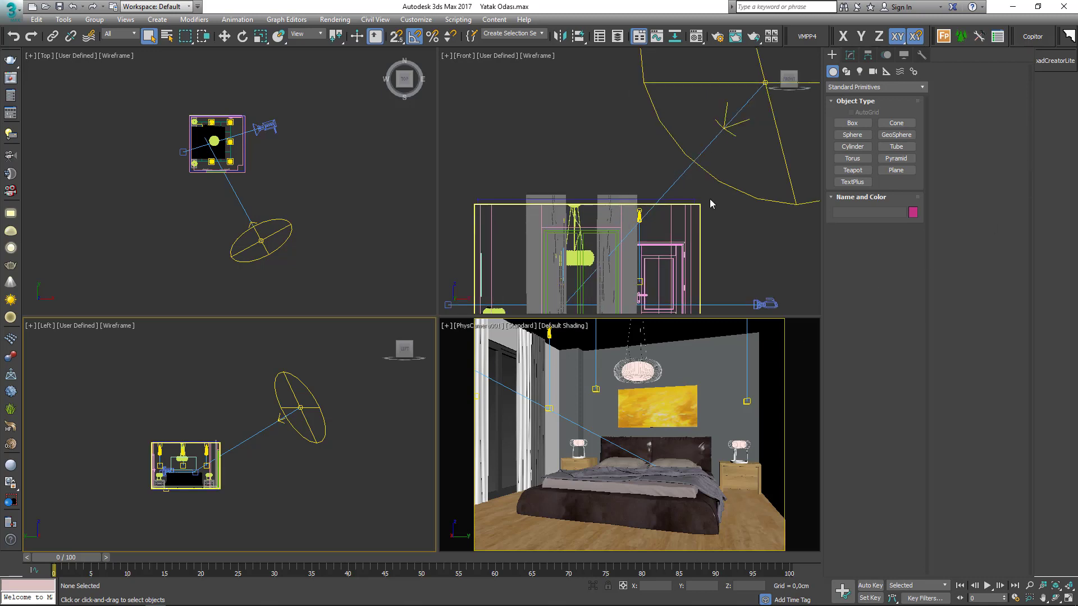
Isolate the room walls, curtains and ceiling lights by selecting them across the upper part of the Front view.
left_click_drag(450, 217, 449, 217)
scroll(551, 212, "down", 4)
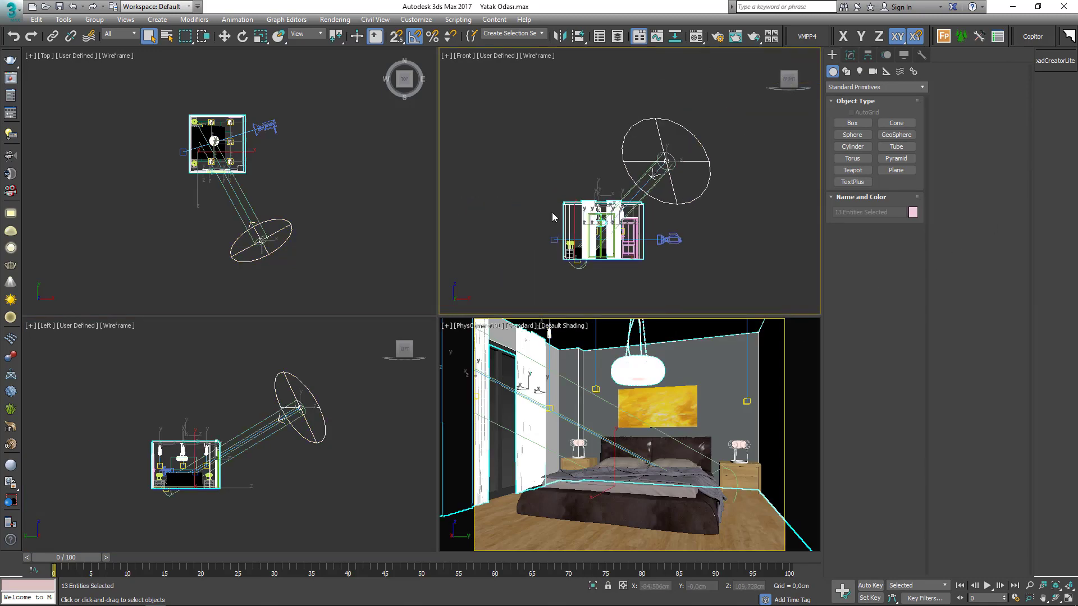
right_click(535, 208)
left_click(565, 114)
left_click(517, 178)
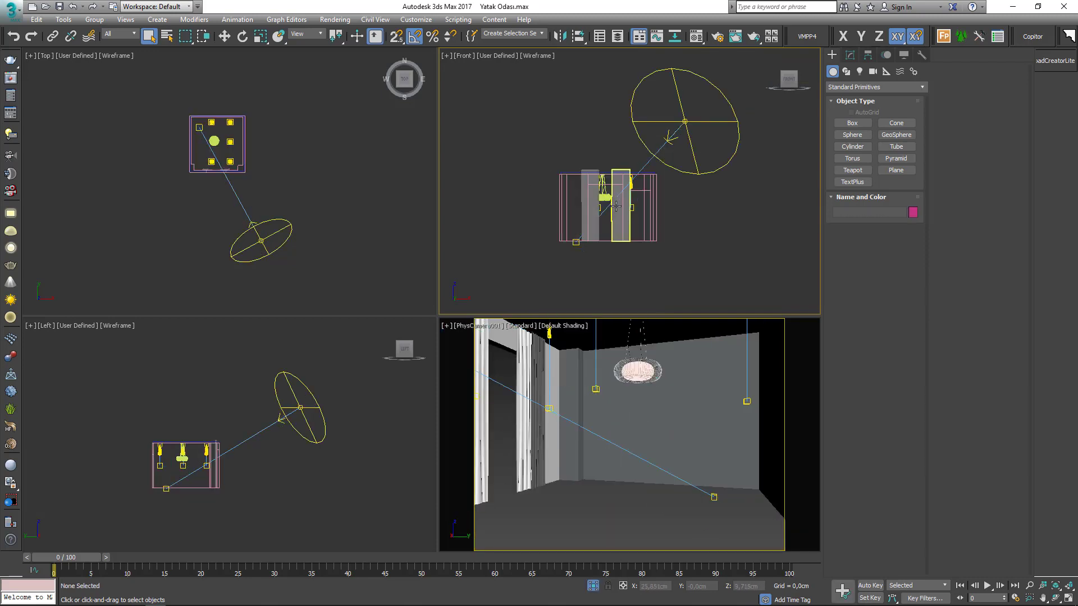
Begin a spline Line in the maximized Top view, snapped from the room's upper right inner corner to its upper left inner corner.
left_click(316, 164)
key("alt+w")
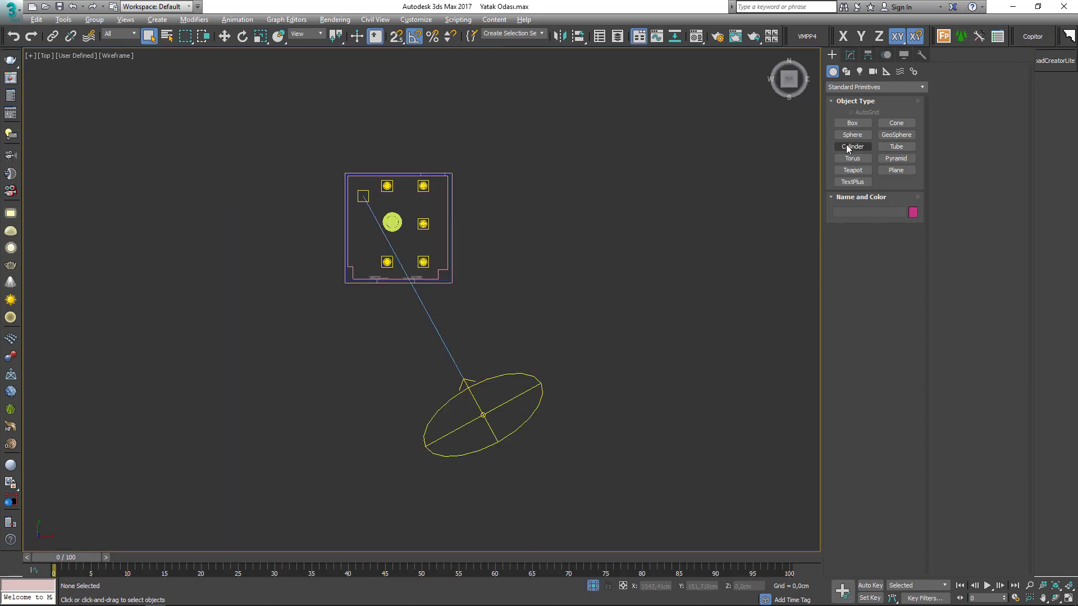
left_click(846, 71)
left_click(852, 132)
scroll(457, 174, "up", 6)
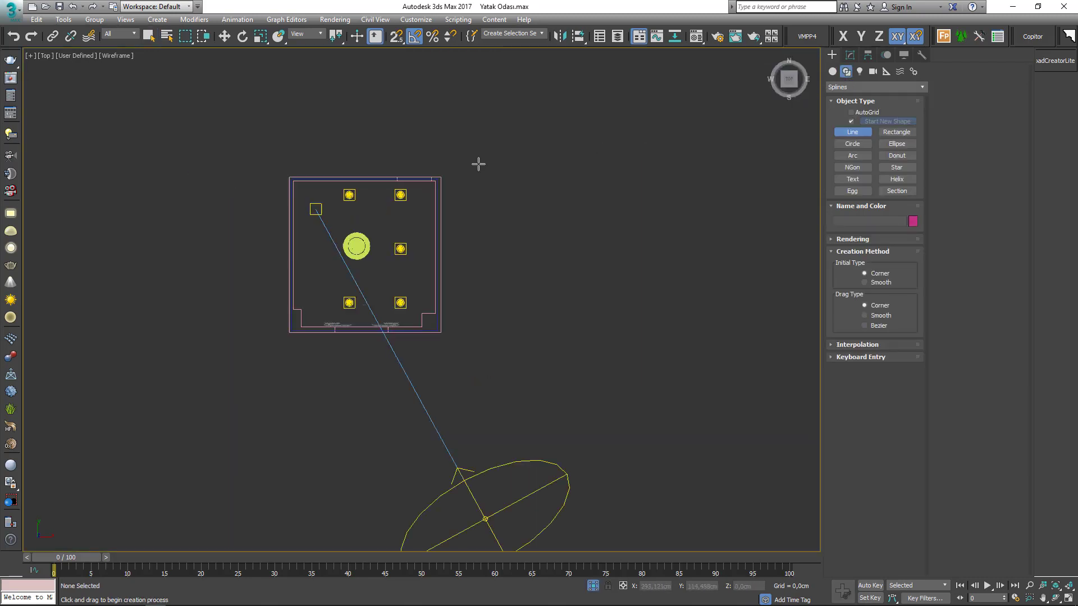
scroll(416, 187, "up", 5)
key("s")
left_click(421, 176)
scroll(508, 157, "down", 9)
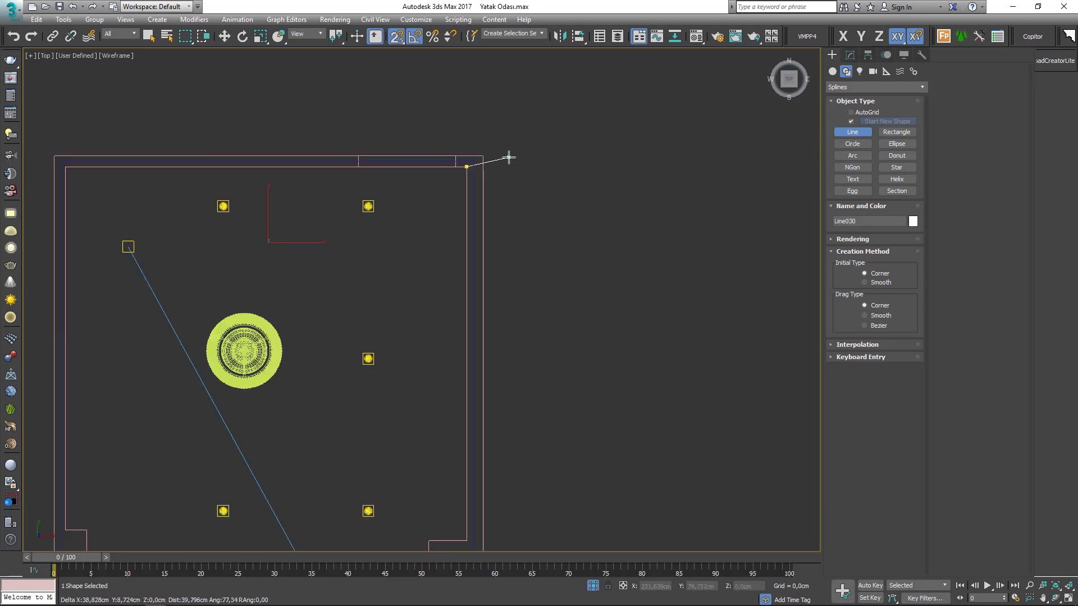
left_click(287, 162)
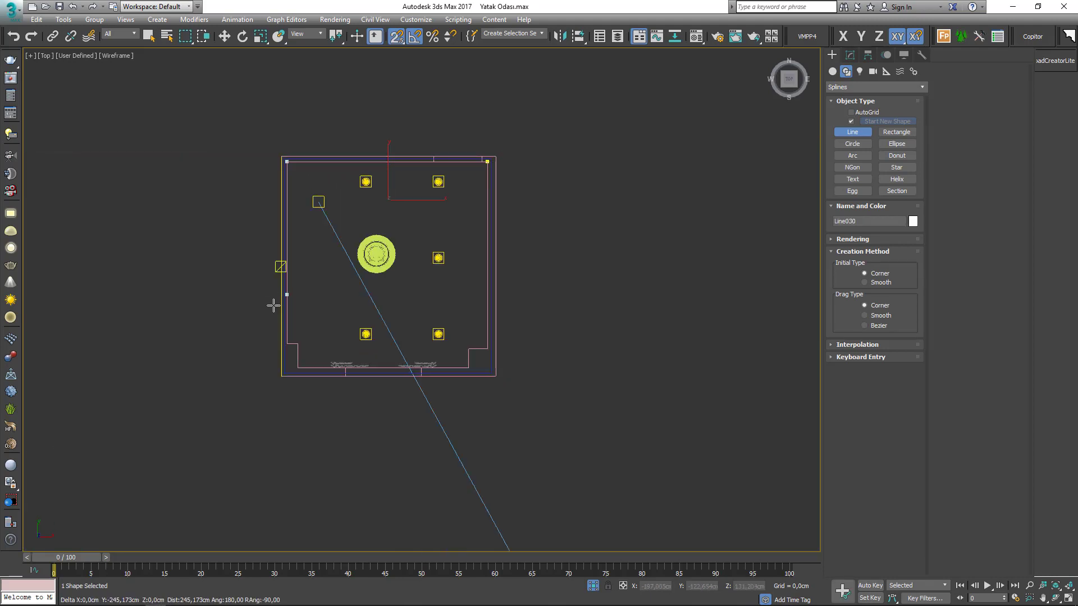
Trace the remaining inner wall corners, including both recesses beside the curtain wall, and close the spline at its starting point.
left_click(287, 343)
left_click(297, 343)
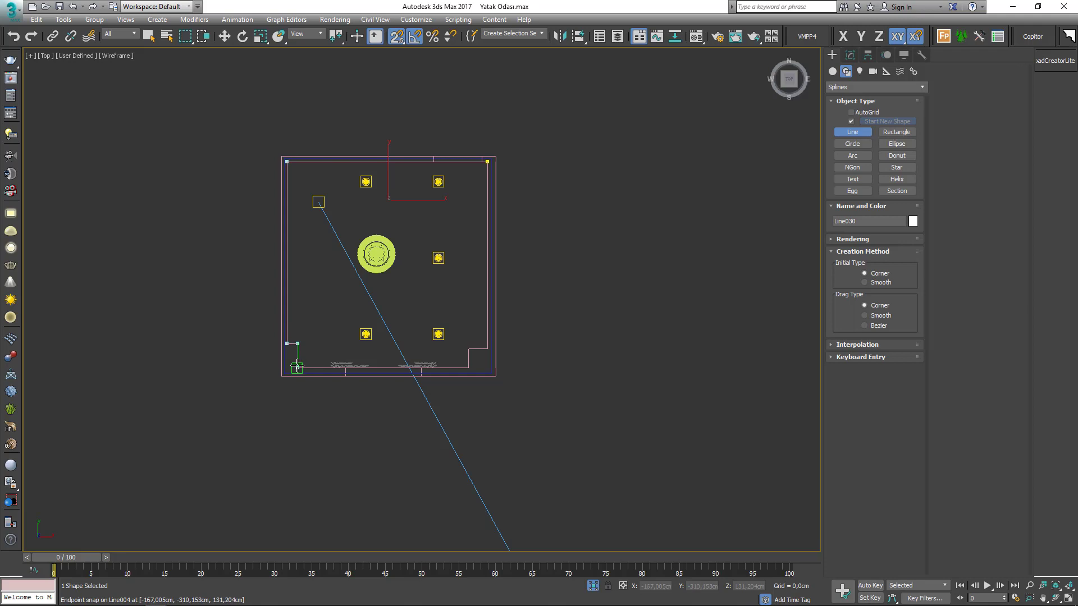
left_click(297, 367)
left_click(468, 367)
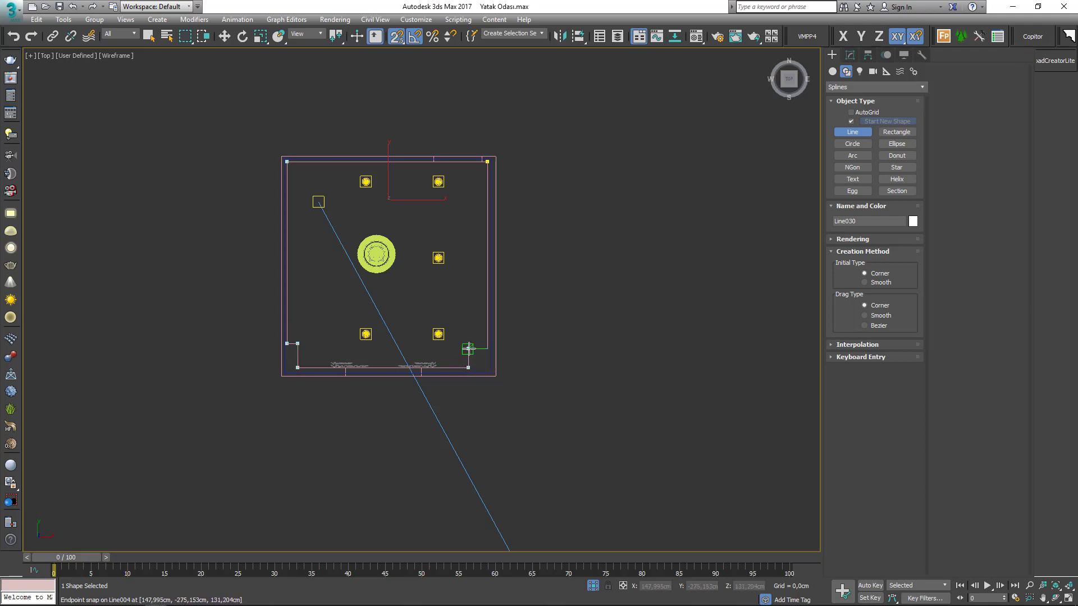
left_click(468, 349)
left_click(486, 349)
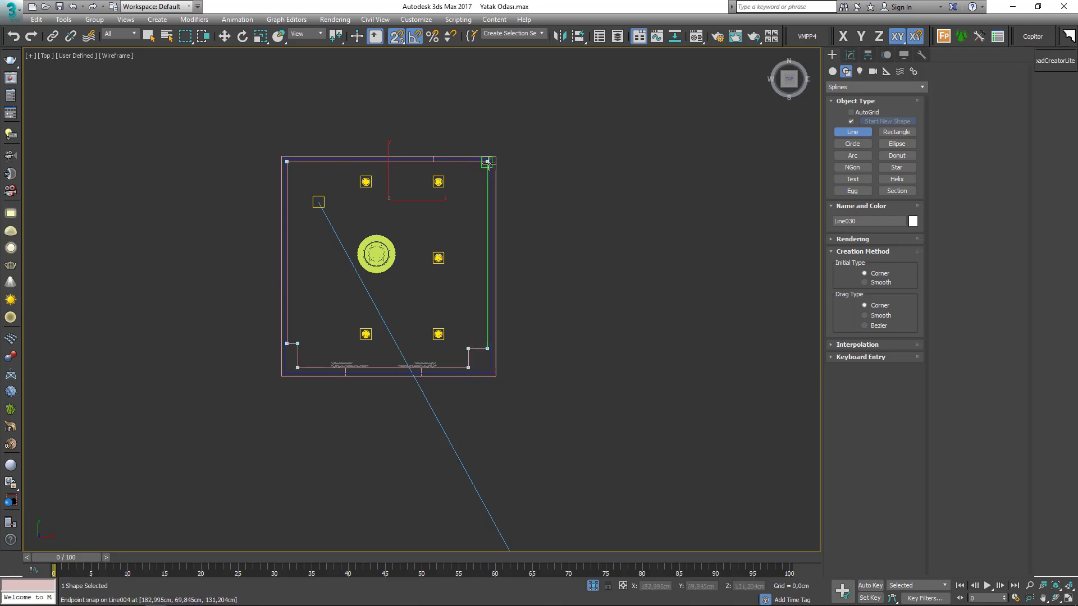
left_click(488, 162)
left_click(522, 344)
Move the spline's two vertices at the window wall inward along Y so its edge passes in front of the curtains.
scroll(426, 359, "up", 4)
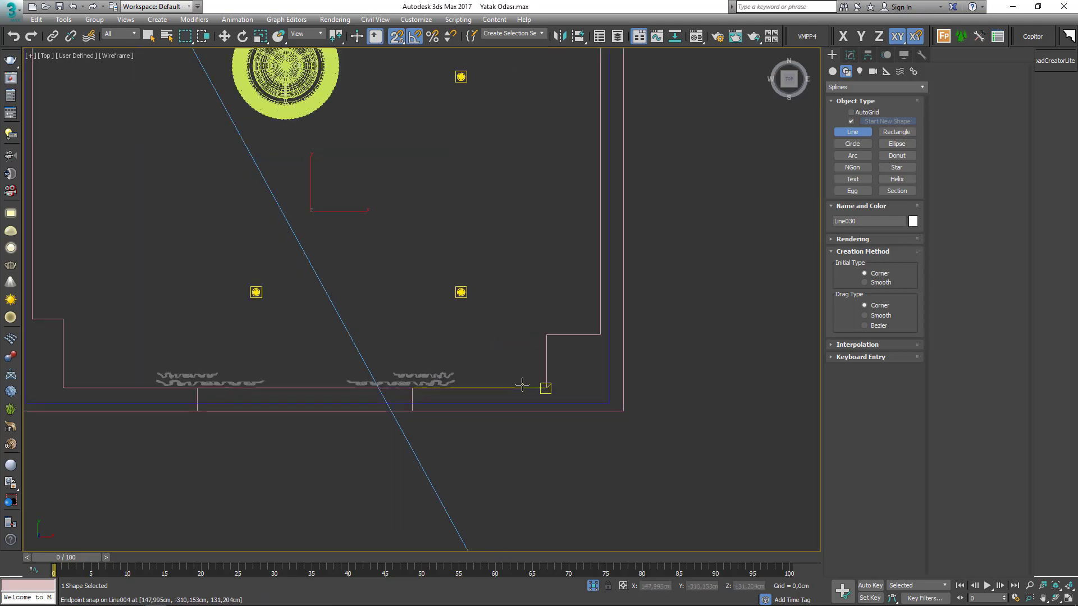
key("alt+w")
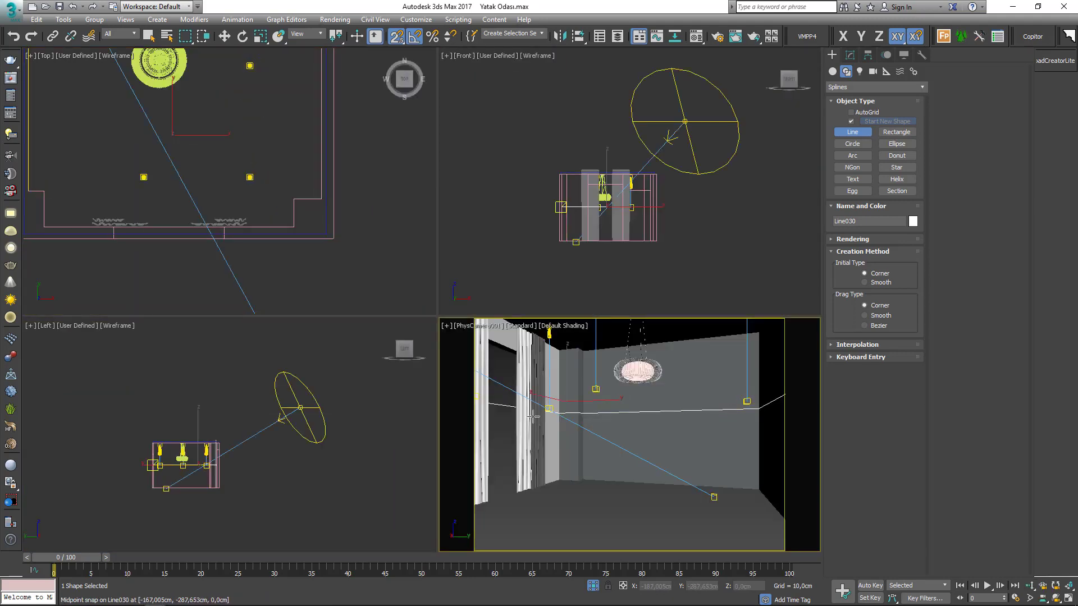
middle_click_drag(295, 226, 322, 221)
key("1")
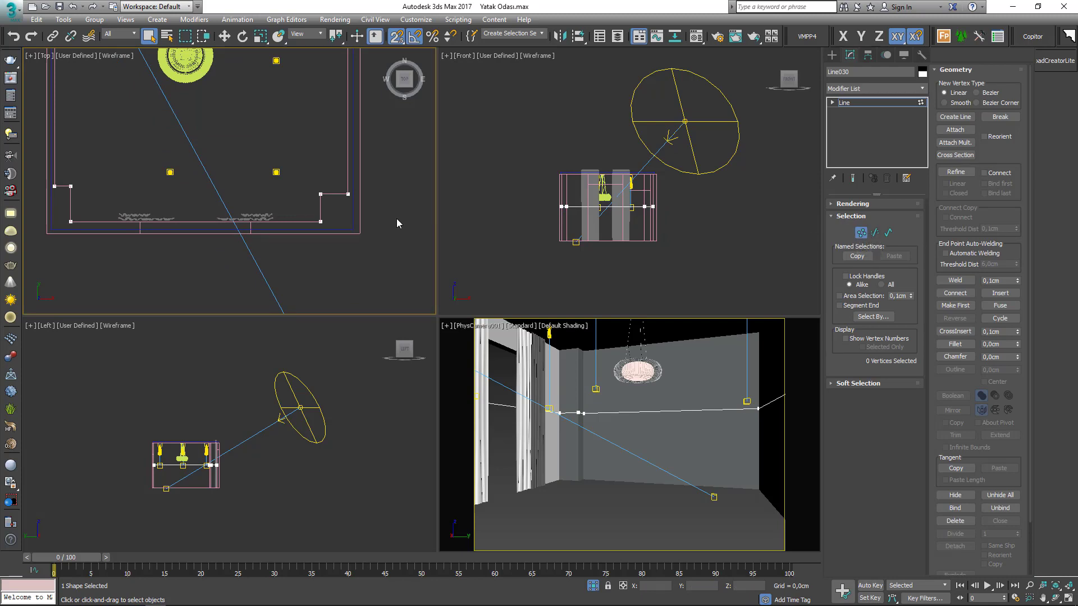
left_click_drag(397, 213, 58, 246)
scroll(119, 236, "up", 3)
key("w")
scroll(130, 233, "down", 2)
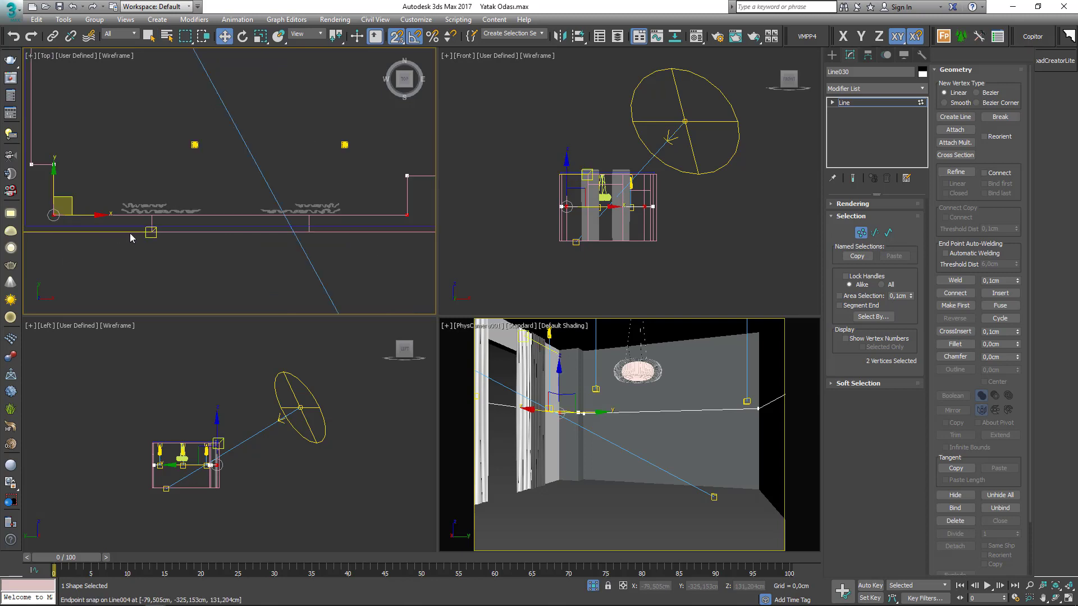
left_click_drag(52, 190, 55, 177)
scroll(101, 183, "up", 2)
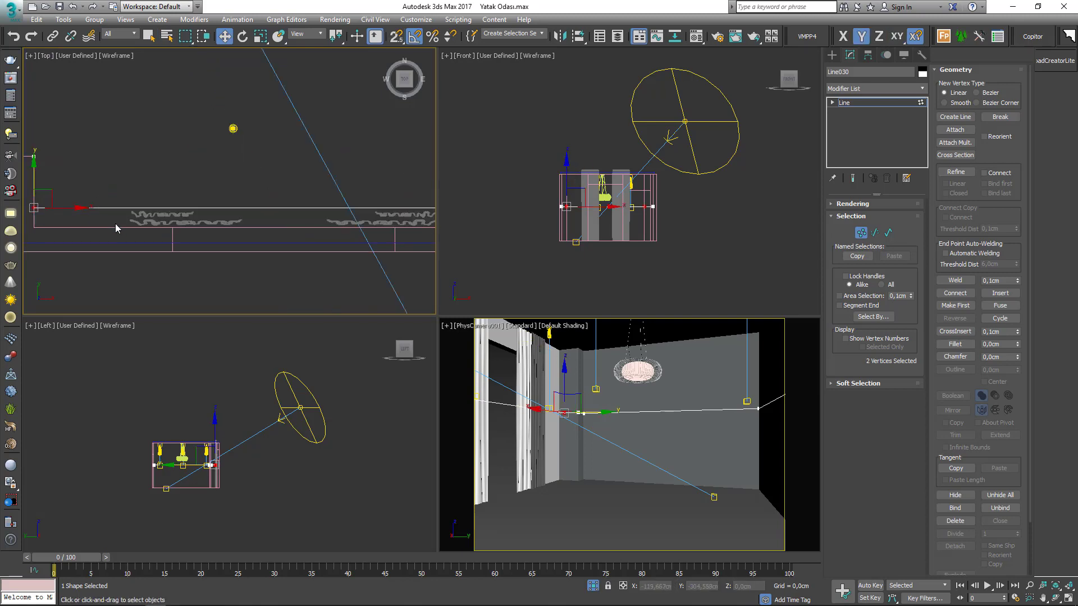
key("1")
Raise the whole spline vertically in the Front view and snap it to the ceiling height at Z 131.204 cm.
scroll(131, 237, "down", 4)
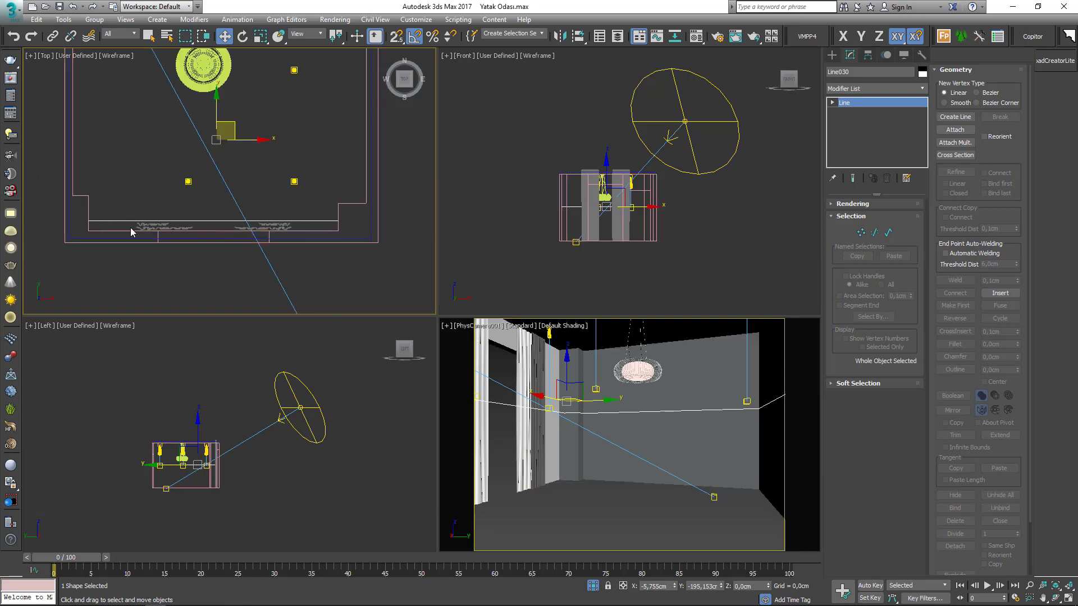
left_click(268, 224)
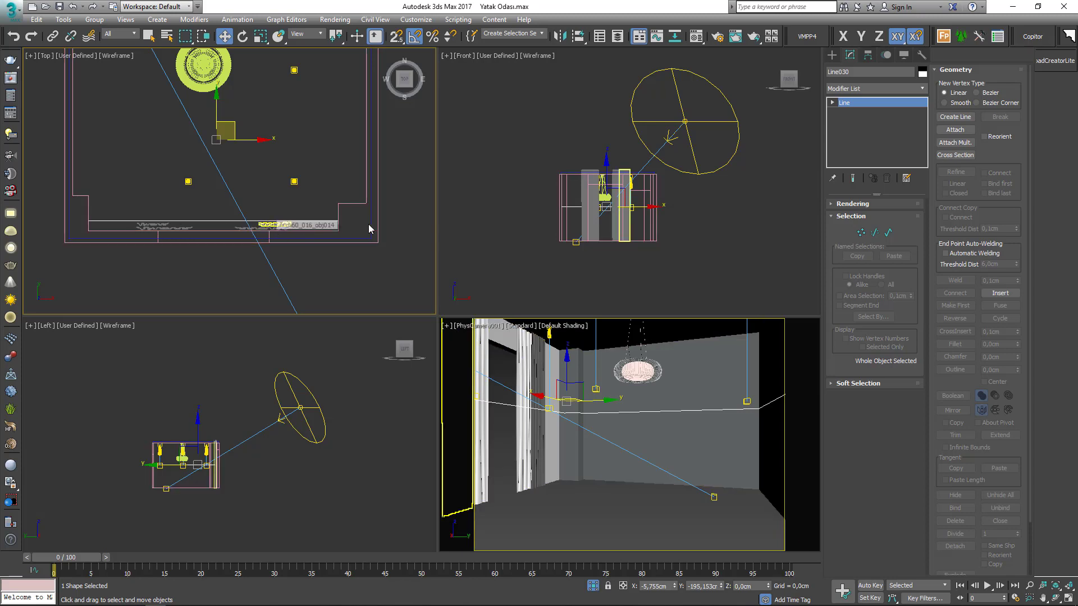
scroll(607, 183, "up", 4)
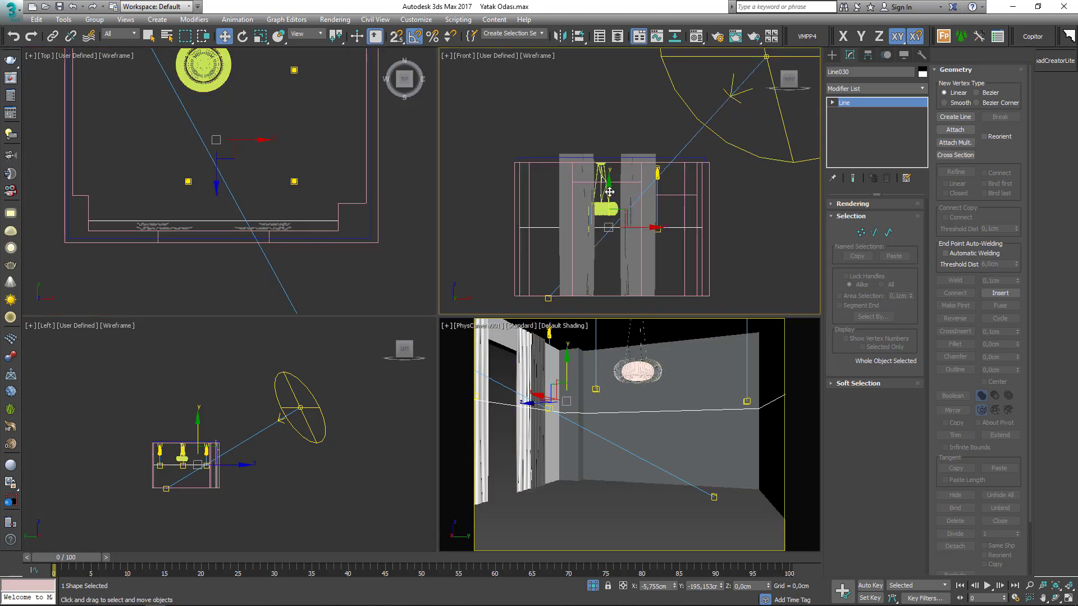
left_click_drag(609, 191, 595, 389)
key("s")
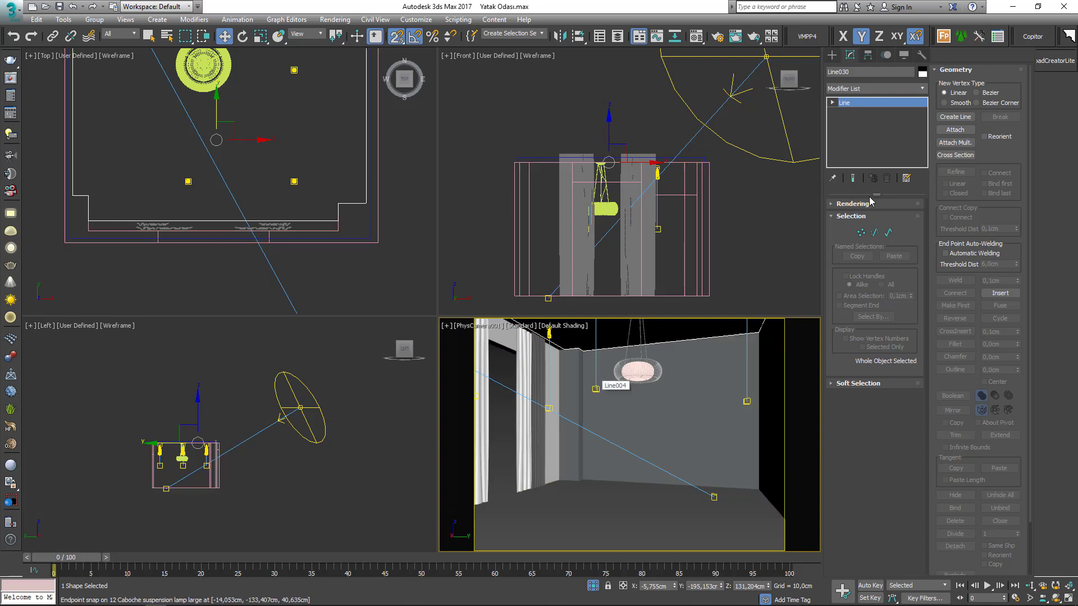
Apply profile P03 from the Sweep Profile library to the ceiling spline and move the library window clear of the Front view.
left_click(1069, 37)
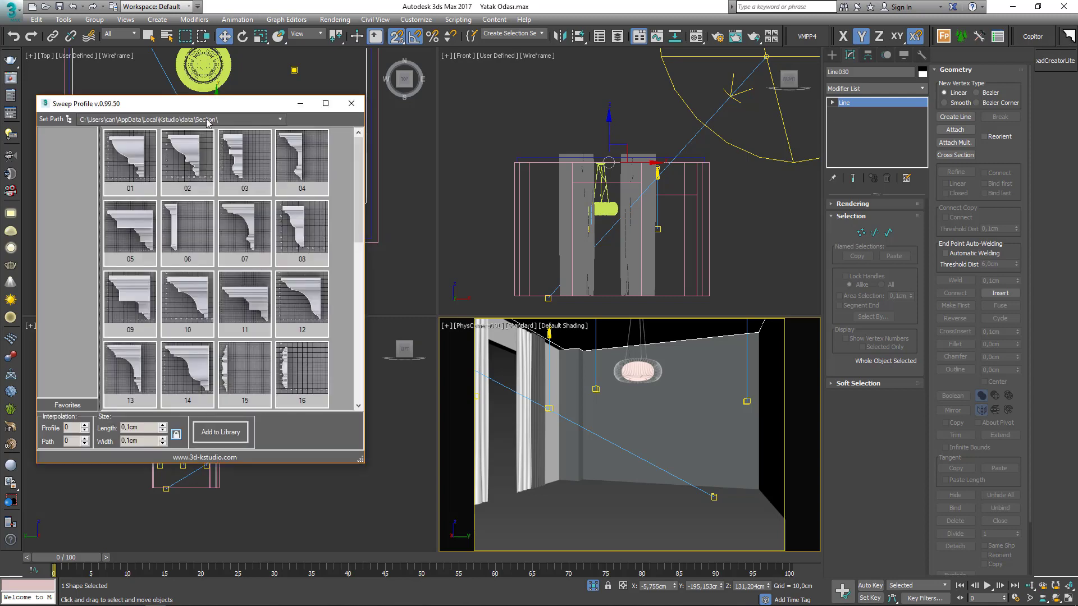
left_click_drag(131, 100, 198, 92)
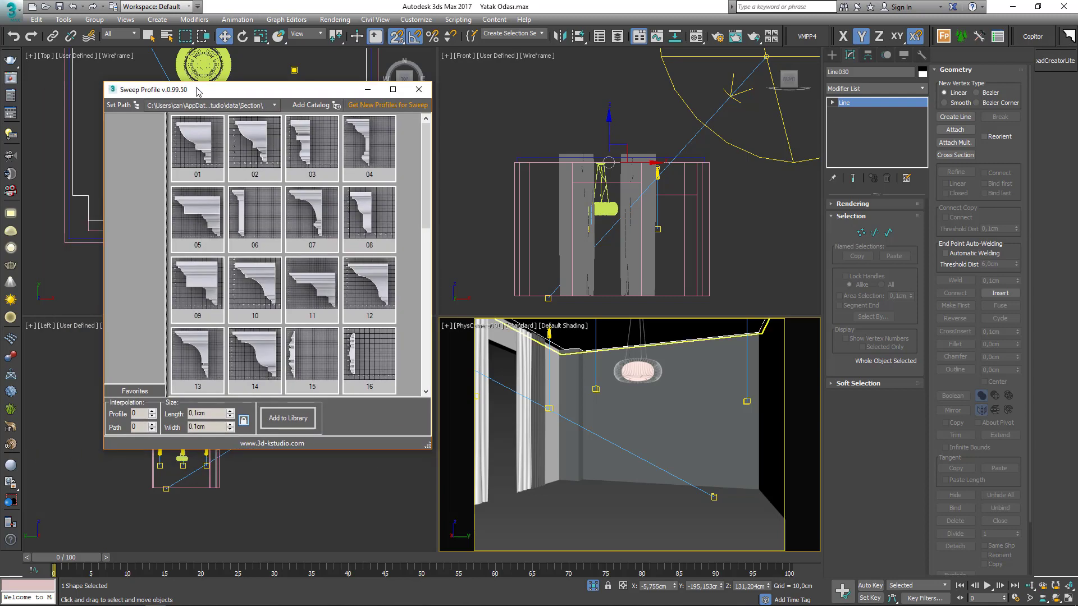
scroll(428, 203, "down", 3)
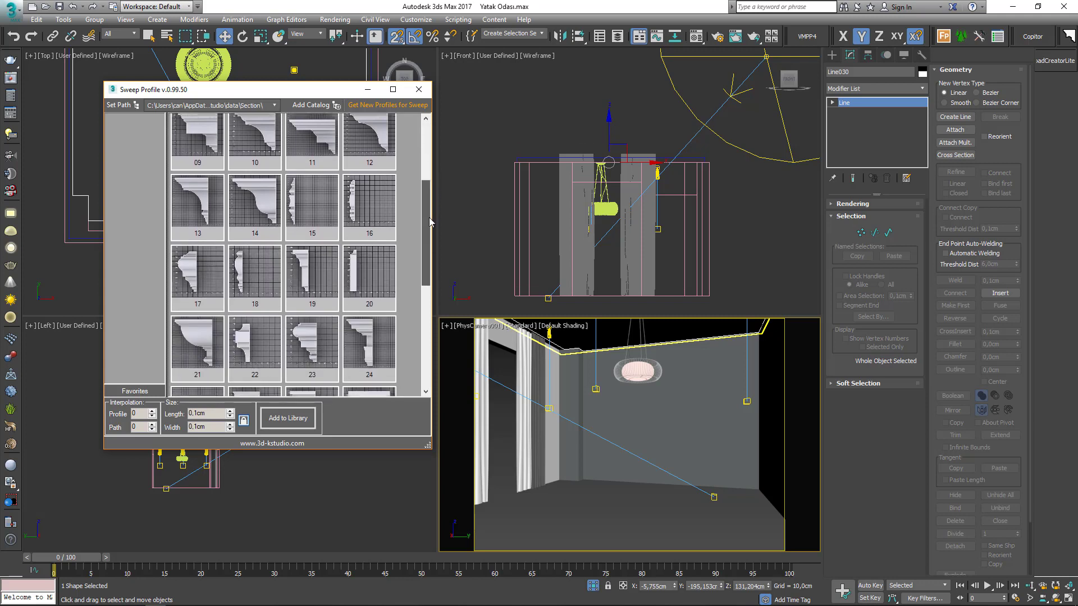
left_click_drag(428, 204, 417, 298)
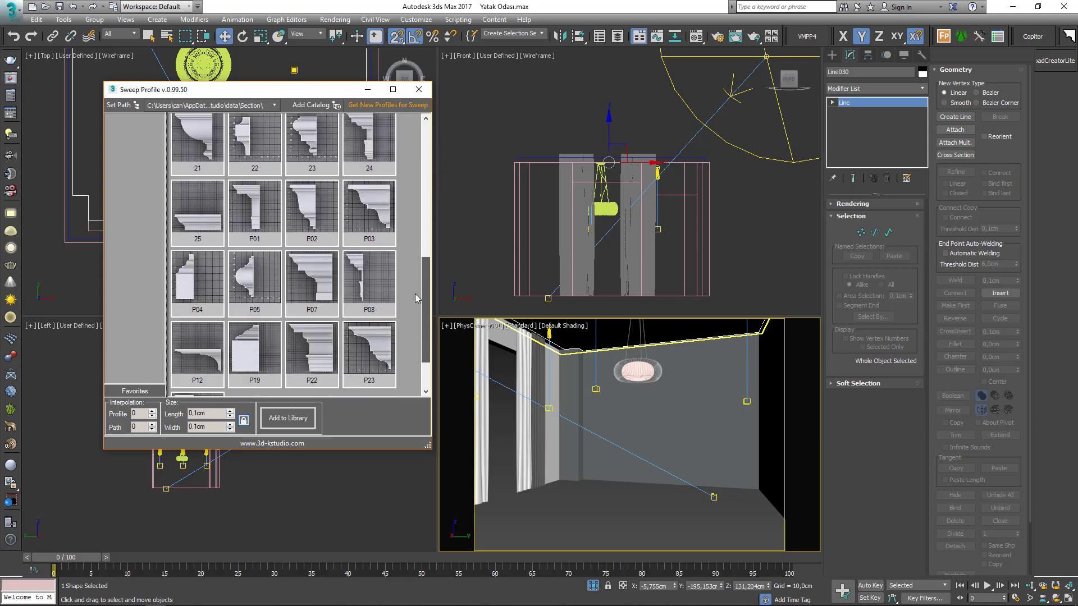
left_click(366, 210)
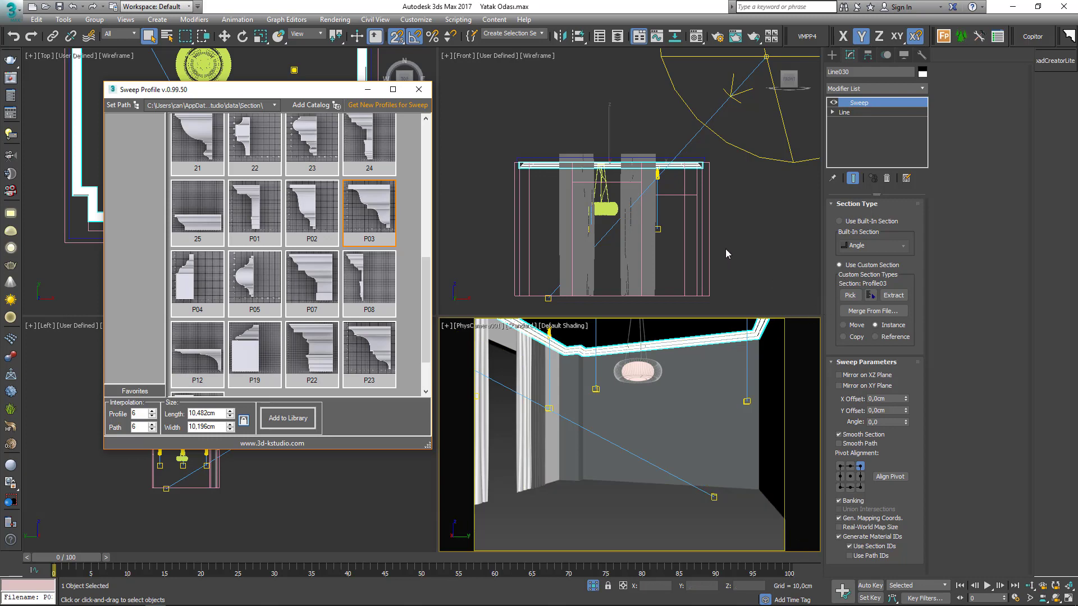
scroll(708, 167, "up", 4)
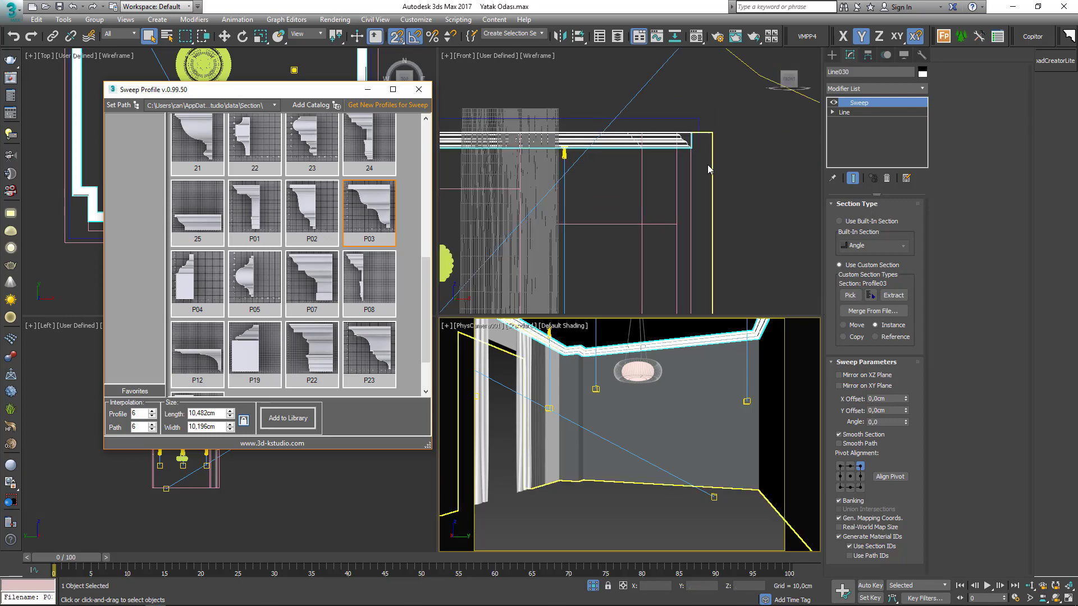
left_click(831, 330)
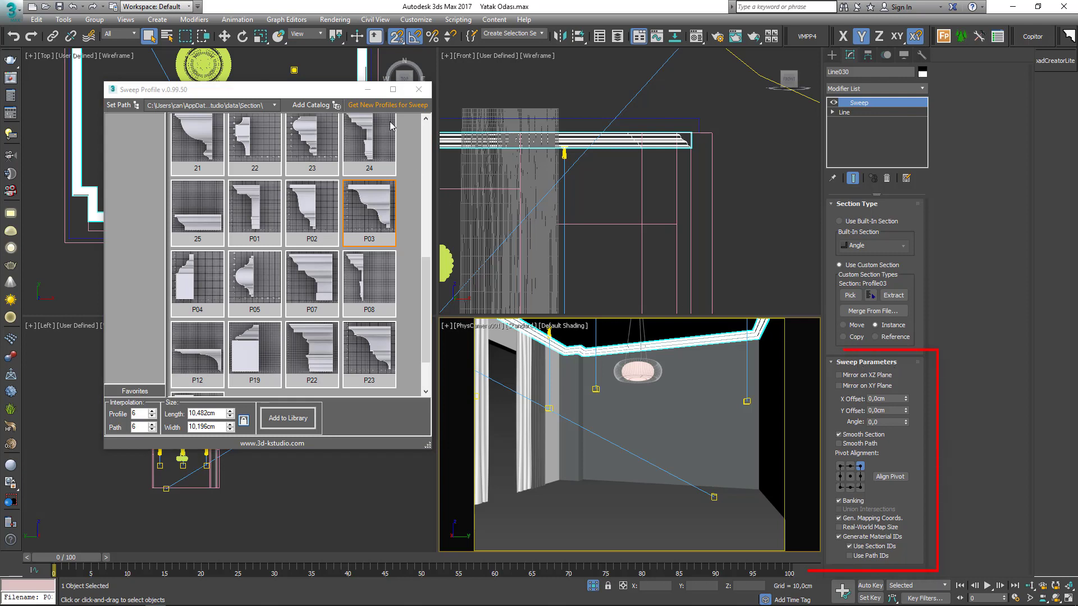
left_click_drag(322, 96, 226, 179)
right_click(508, 208)
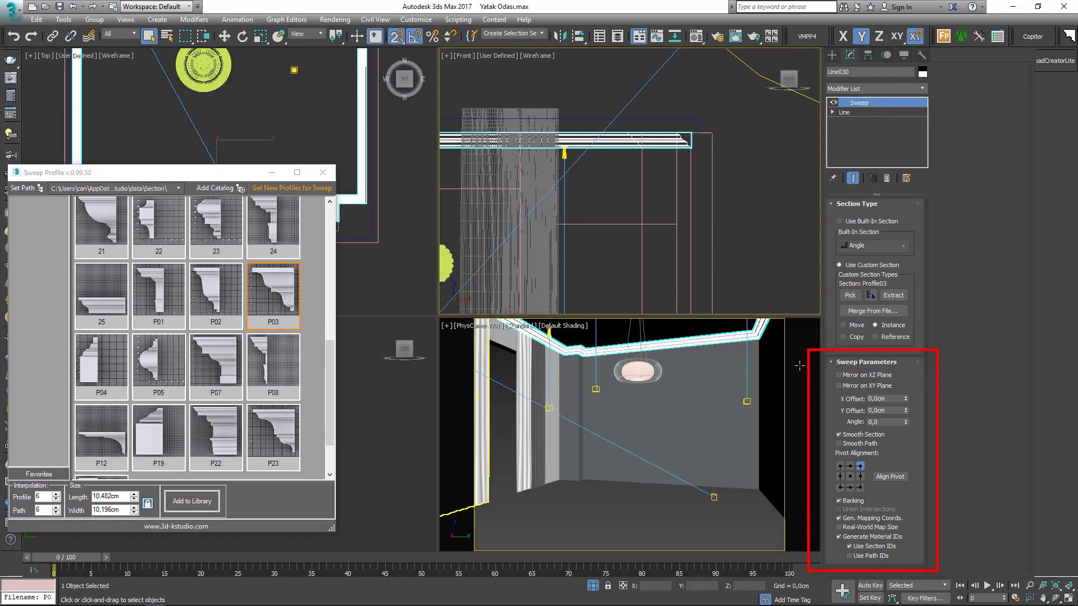
Try mirroring the cornice sweep on the XZ plane and on the XY plane, switching each mirror option off again.
left_click(839, 375)
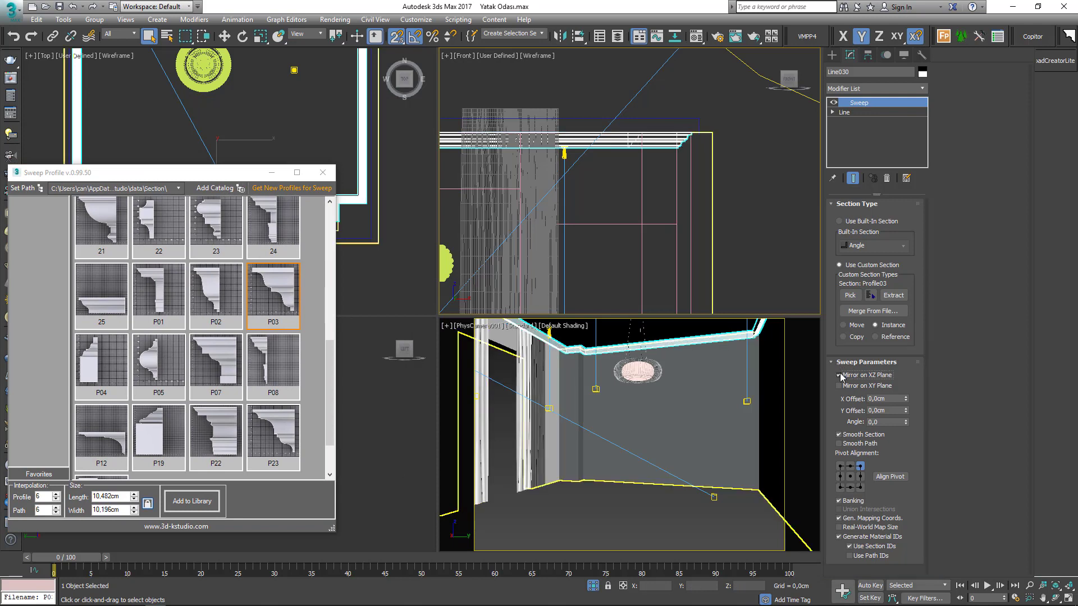
scroll(645, 135, "up", 5)
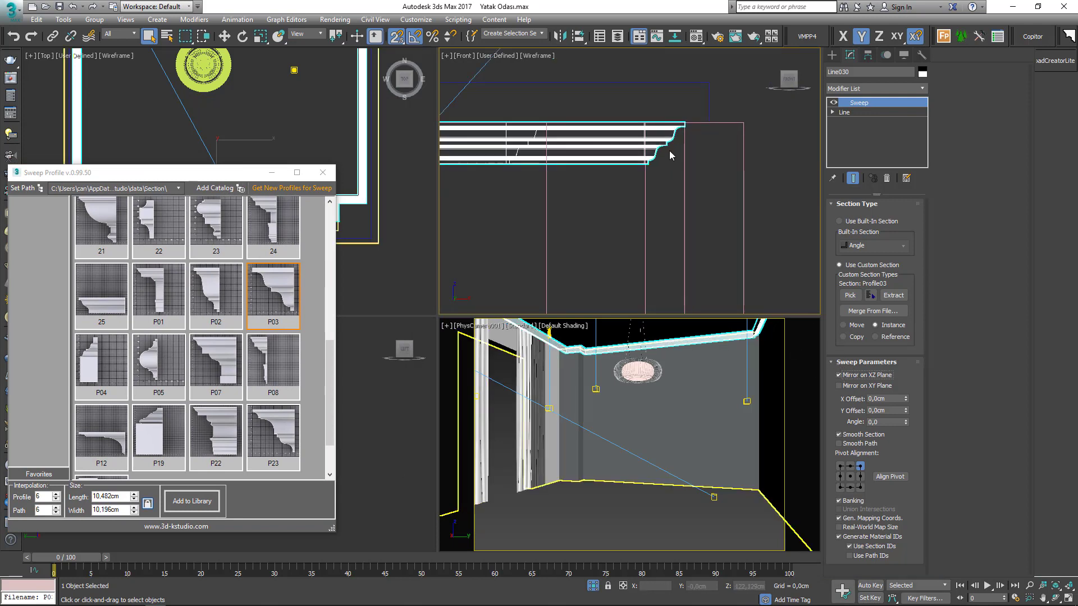
left_click(851, 376)
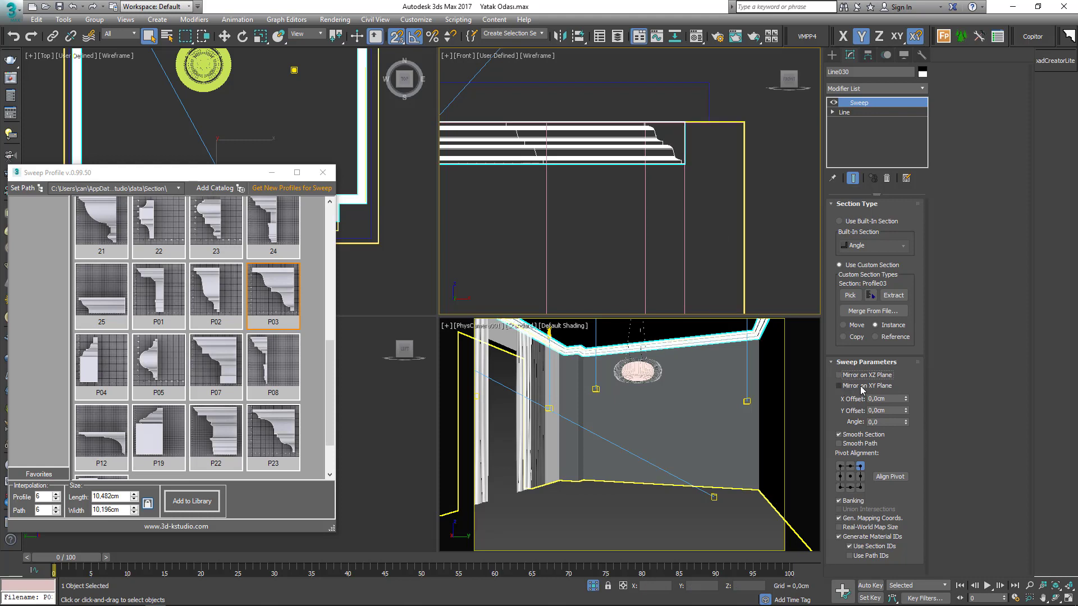
left_click(863, 386)
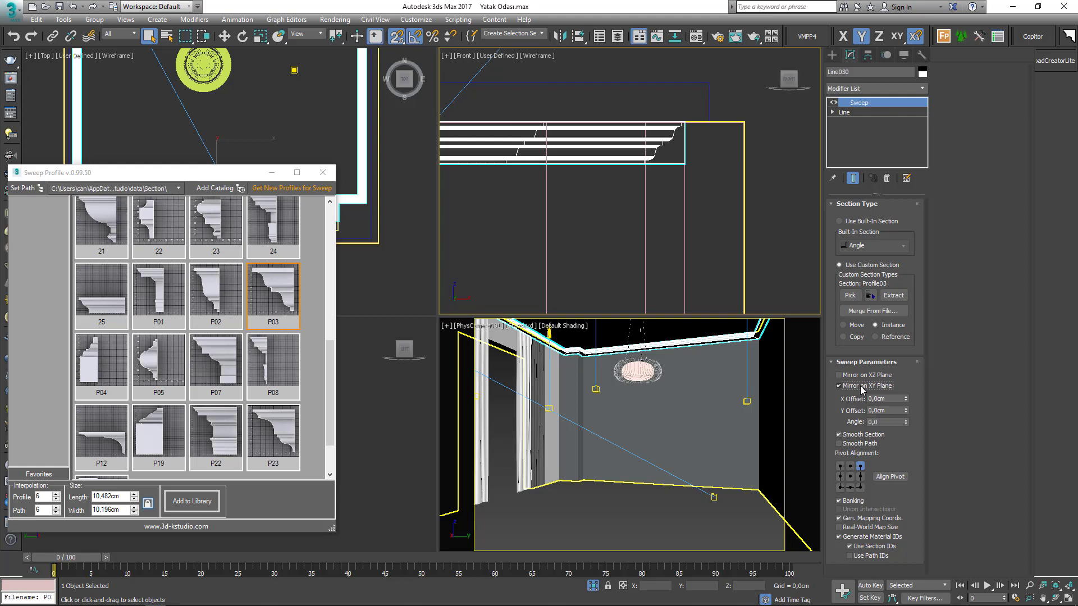
left_click(863, 386)
left_click(862, 386)
left_click(863, 386)
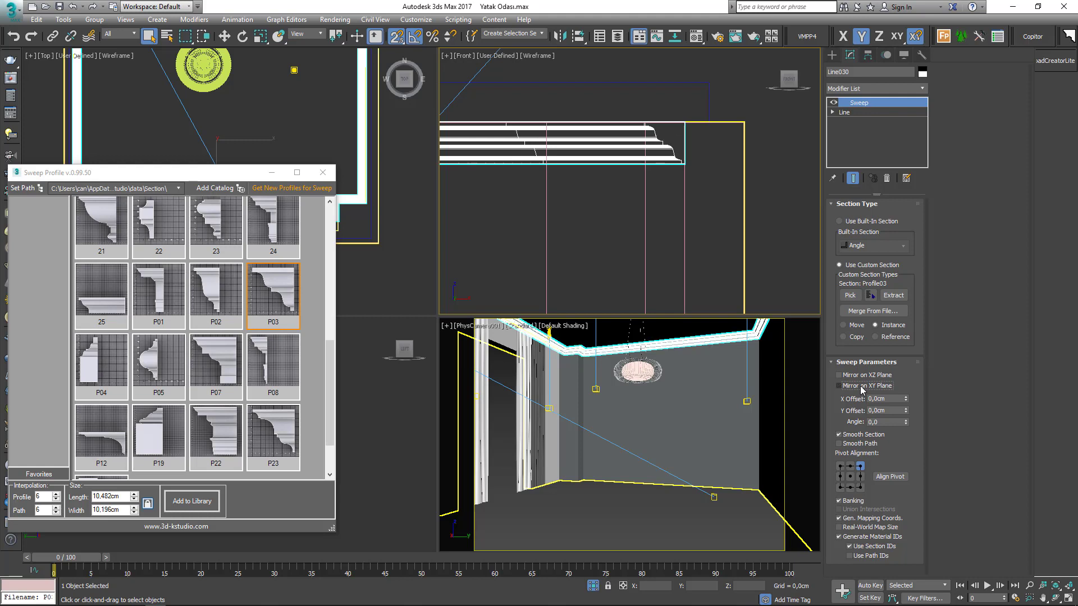
left_click(853, 363)
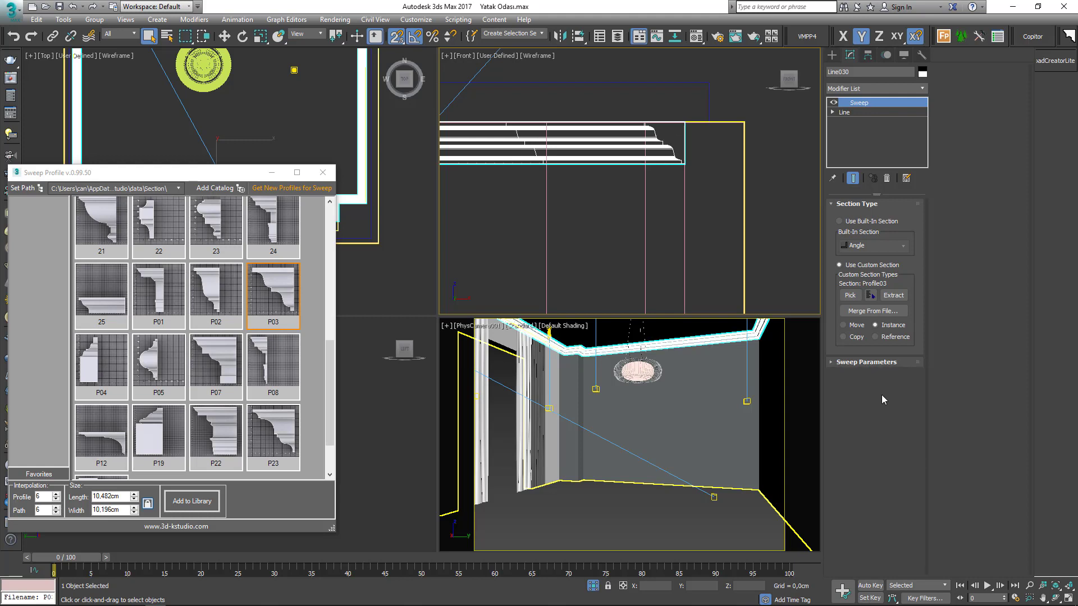
left_click(853, 362)
Try an X offset of about 14.34 cm on the cornice sweep and undo it.
mouse_move(892, 398)
left_mouse_down()
mouse_move(861, 399)
mouse_move(906, 396)
mouse_move(906, 368)
mouse_move(906, 388)
left_mouse_up()
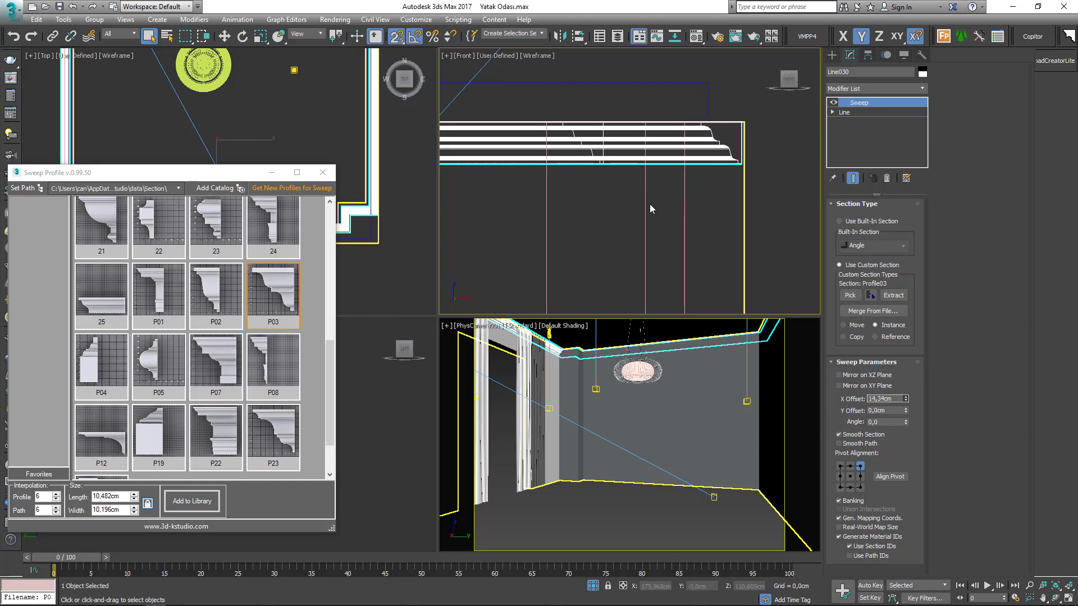
scroll(412, 180, "down", 3)
scroll(389, 148, "up", 2)
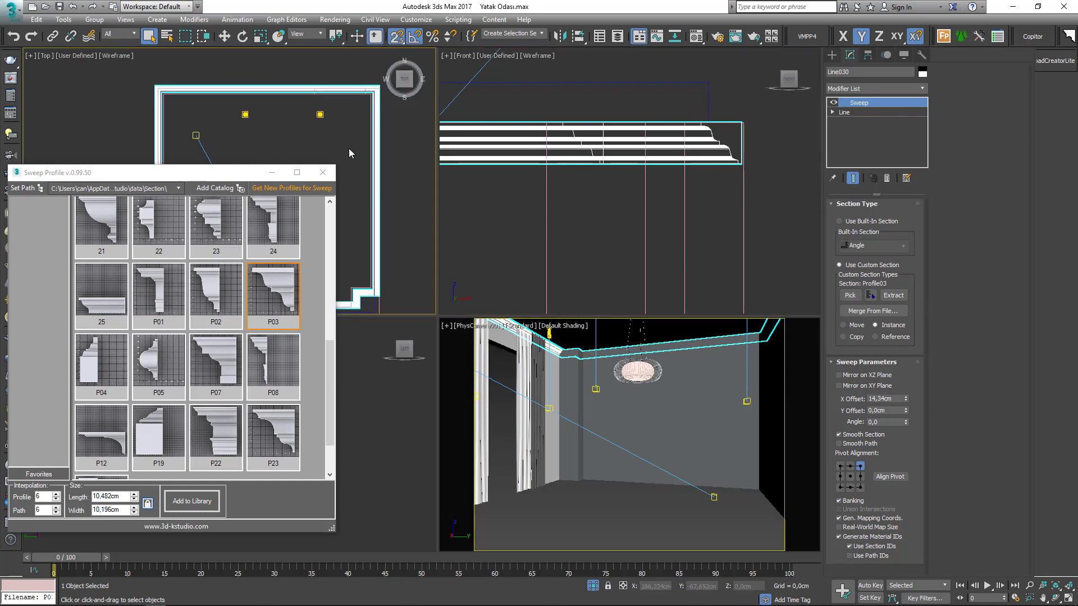
key("ctrl+z")
Try a Y offset of about -15,62 cm, then the centre and upper-left pivot alignments on the cornice sweep, restoring the upper-right alignment.
left_click_drag(905, 411, 921, 151)
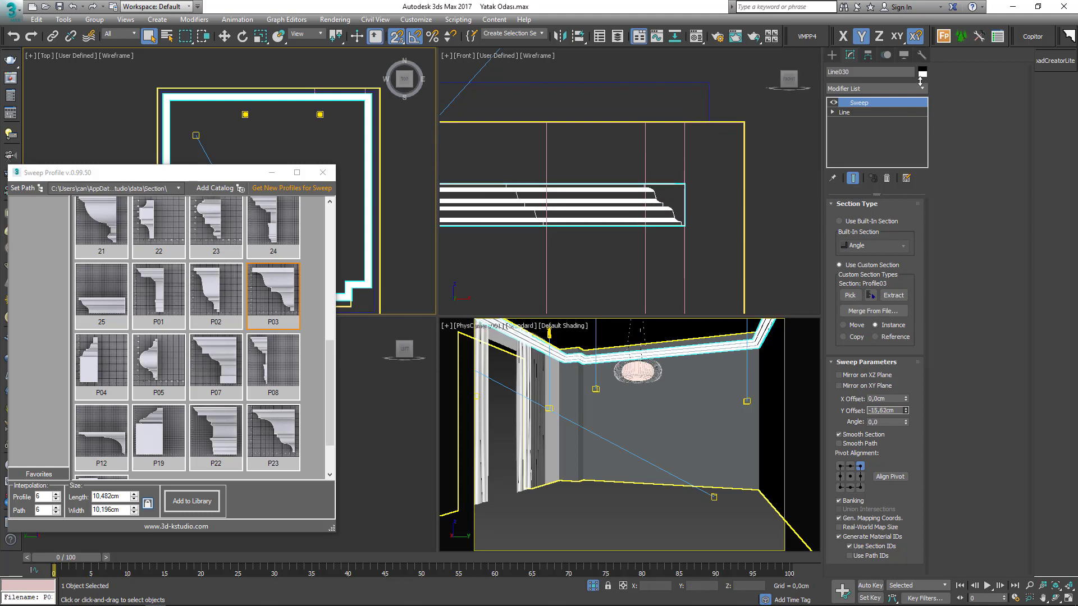
right_click(912, 142)
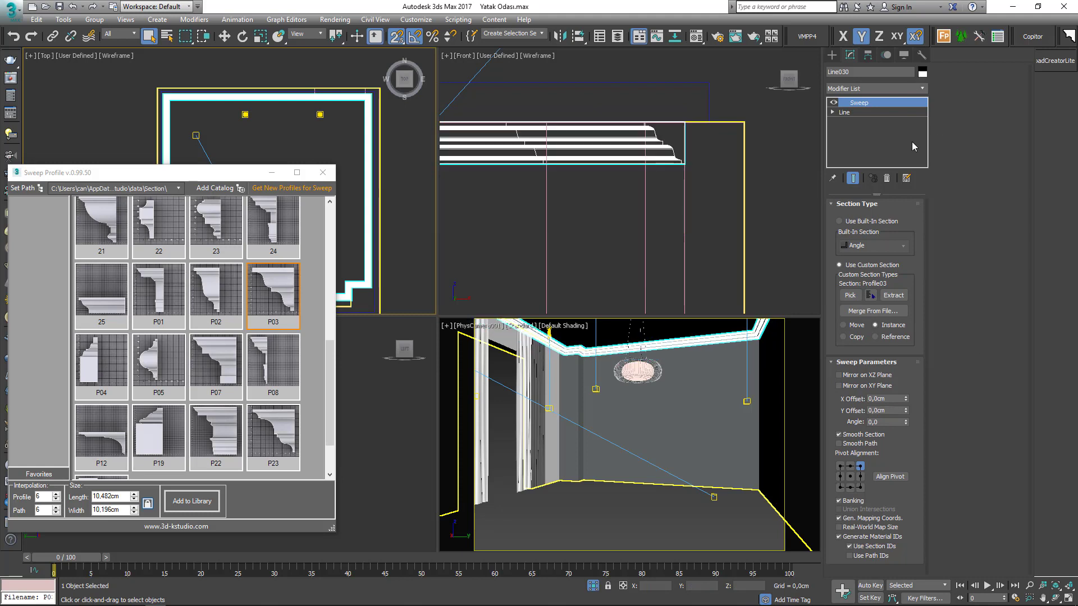
left_click(851, 477)
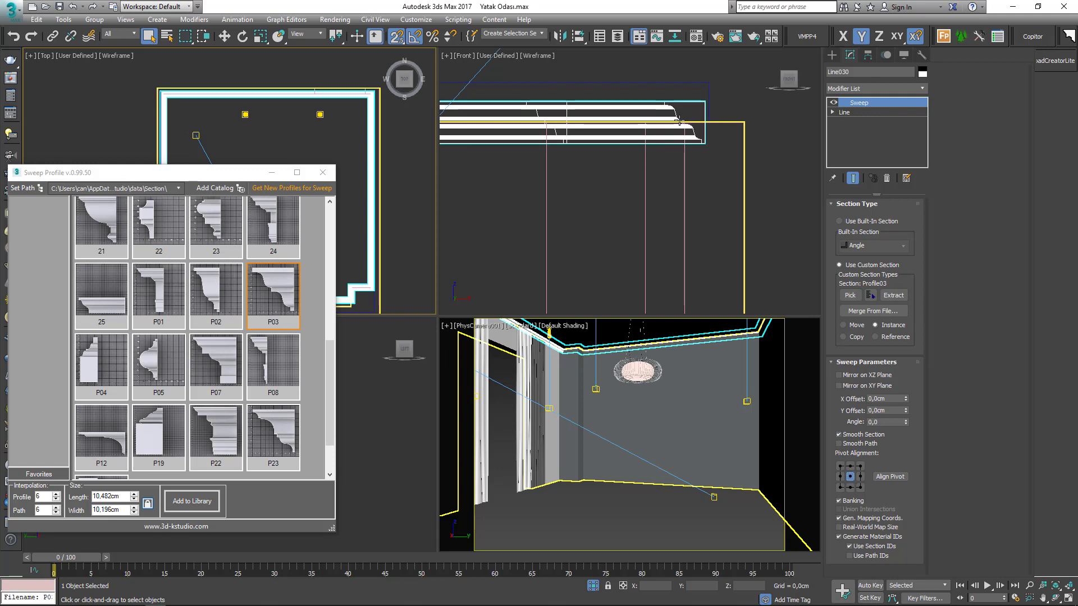
left_click(840, 467)
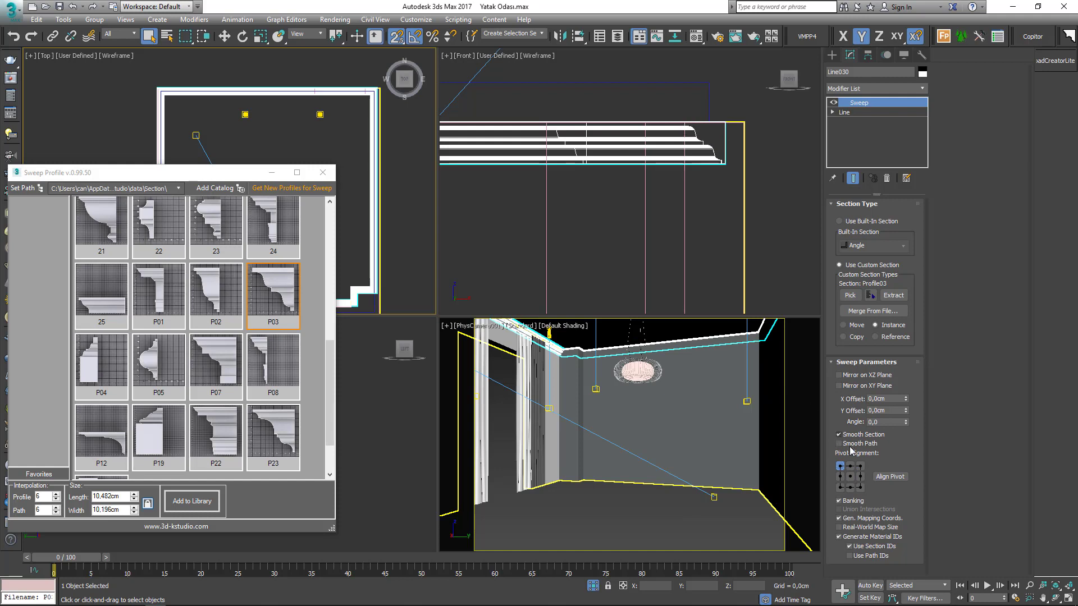
left_click(861, 466)
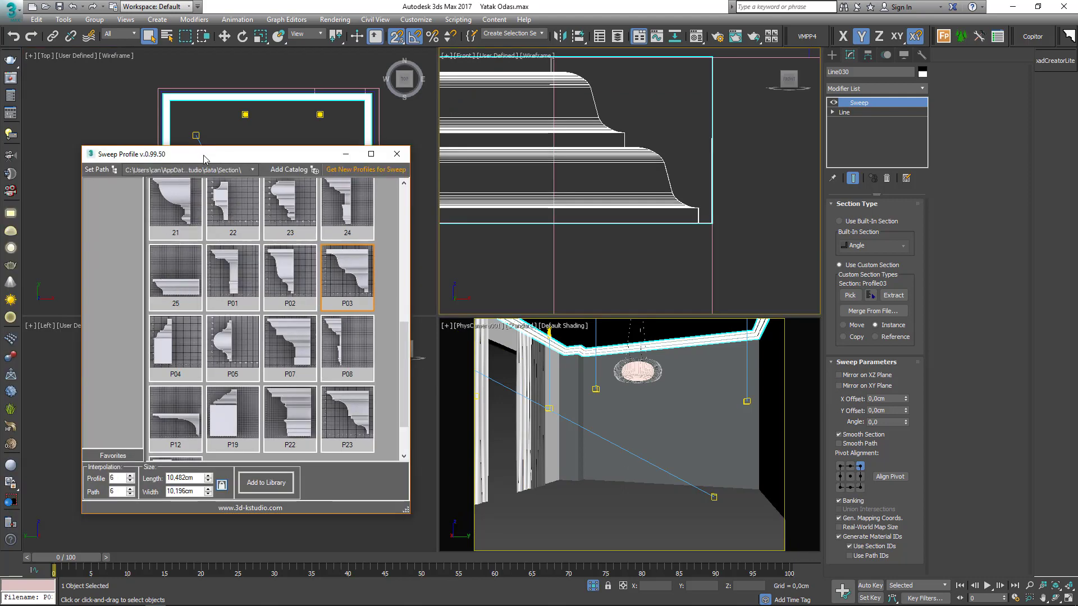
Try a profile interpolation of 2 on the cornice sweep and set it back to 6.
left_click_drag(204, 157, 170, 133)
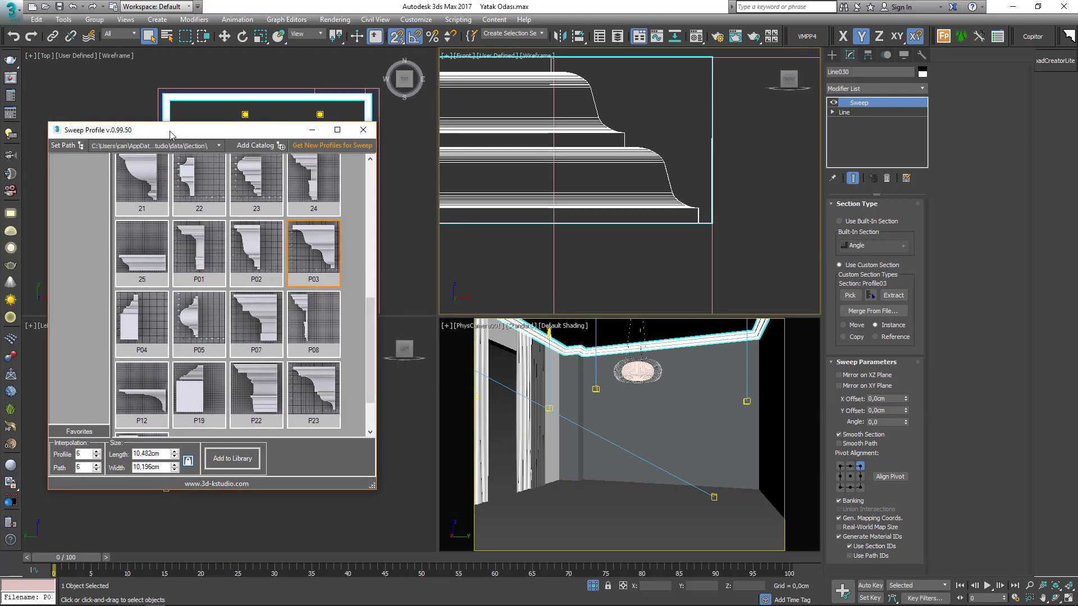
scroll(641, 235, "down", 4)
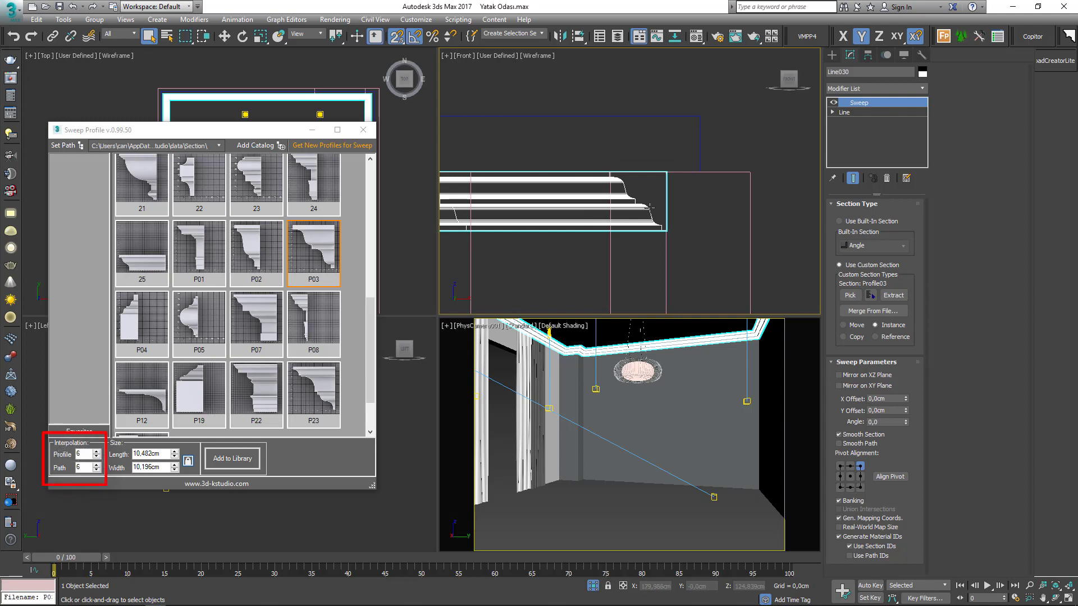
scroll(642, 223, "up", 2)
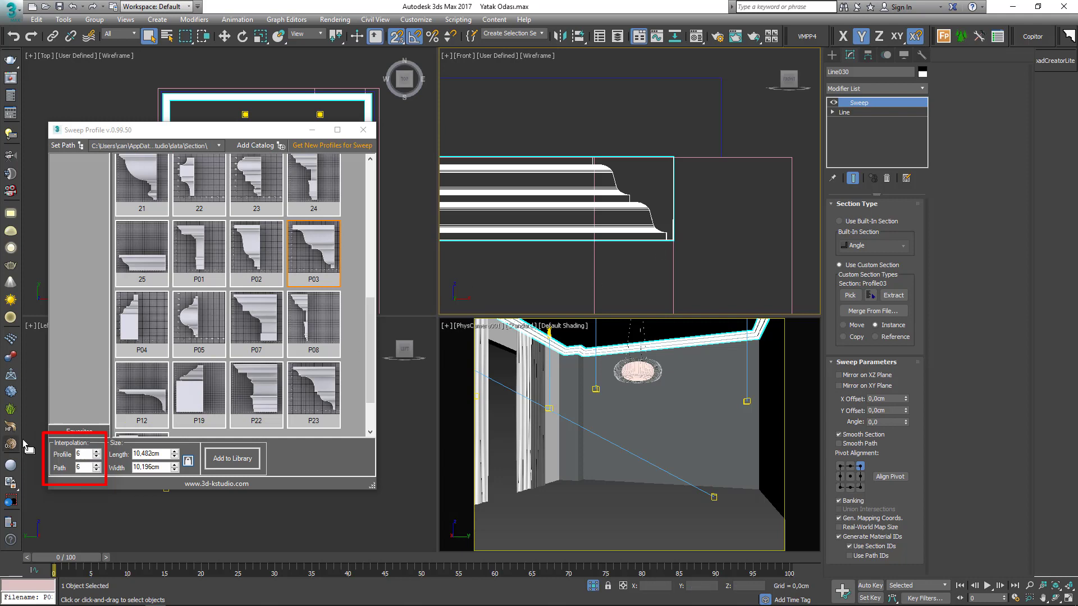
scroll(632, 231, "up", 4)
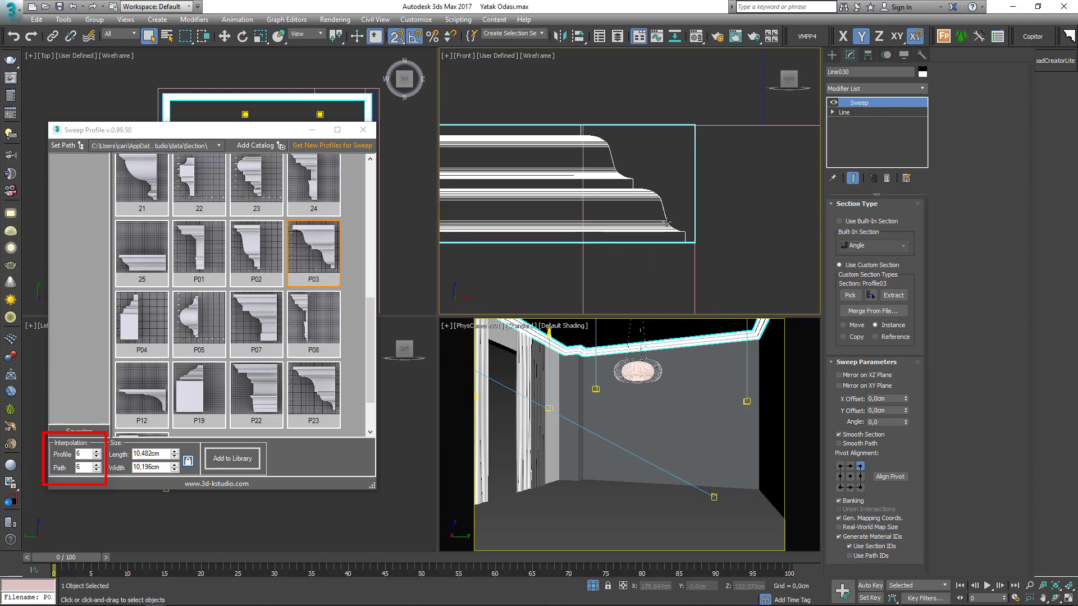
double_click(83, 454)
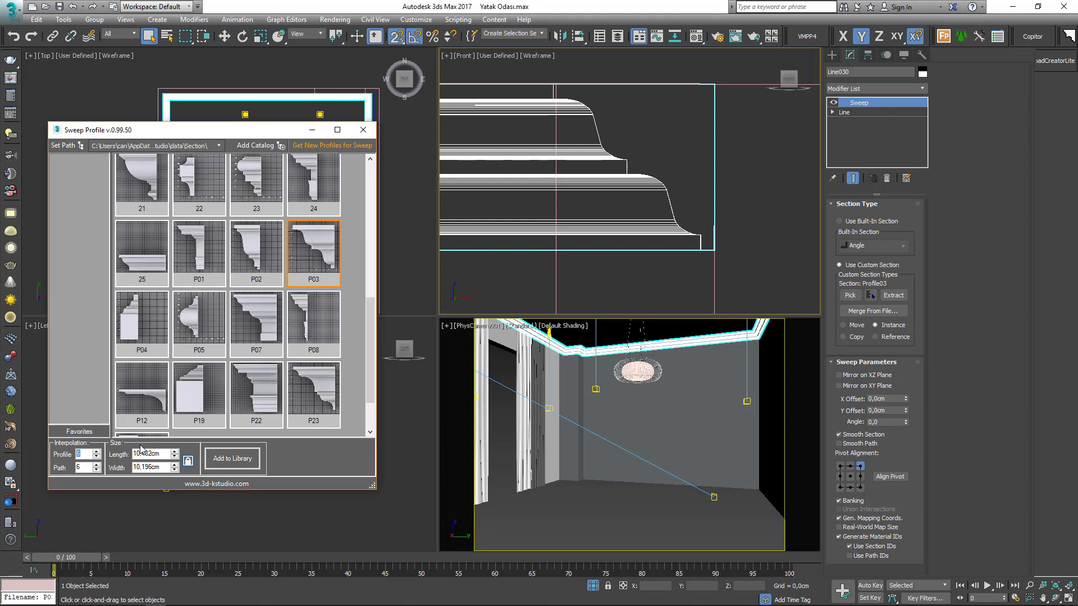
type("2")
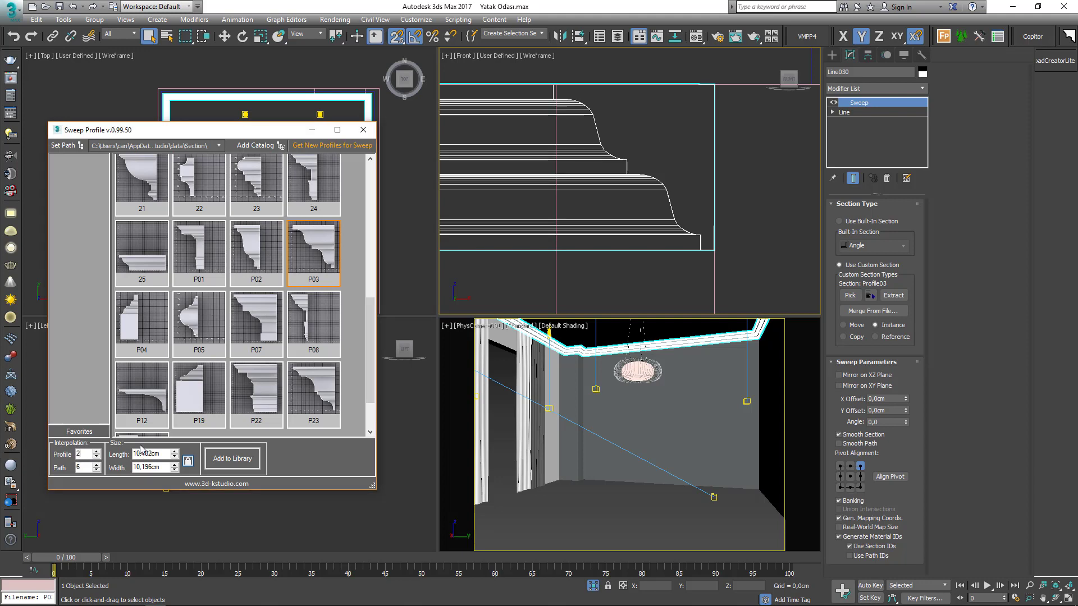
scroll(697, 224, "up", 2)
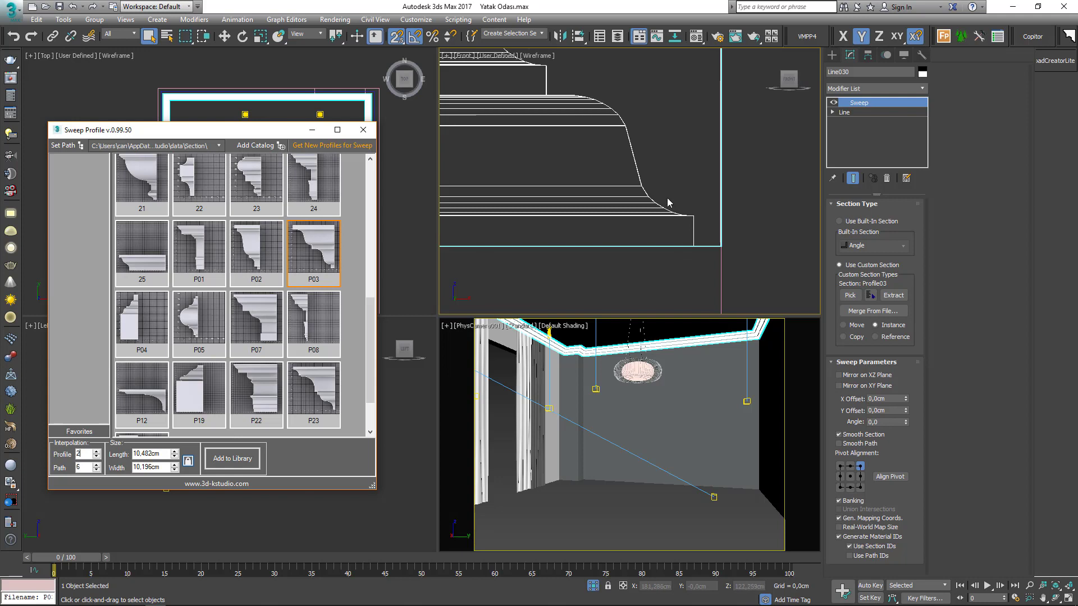
double_click(81, 452)
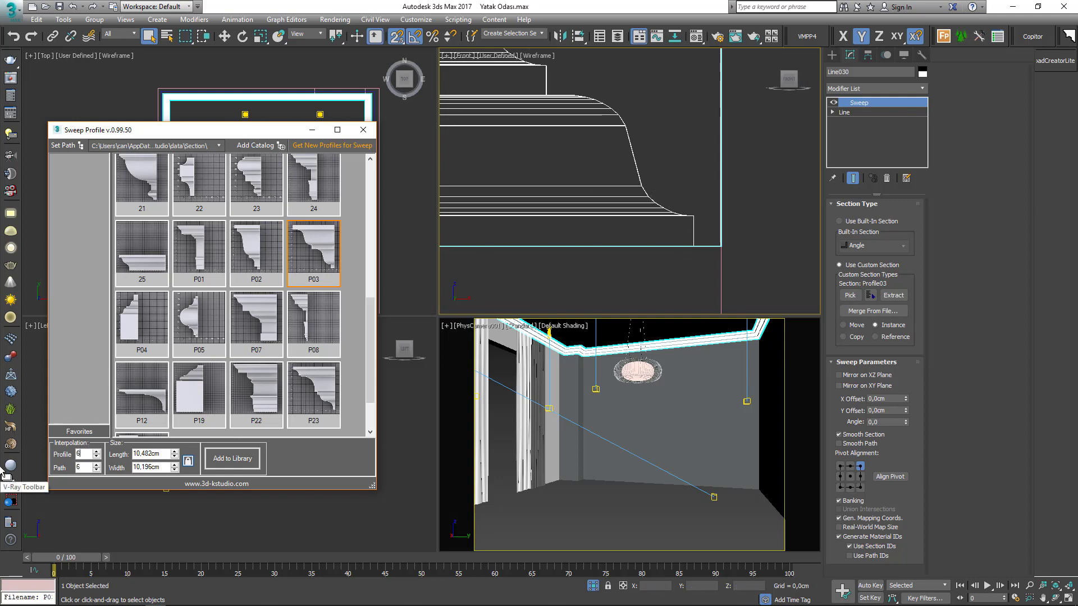
key("Return")
scroll(533, 85, "down", 3)
middle_click_drag(534, 86, 580, 140)
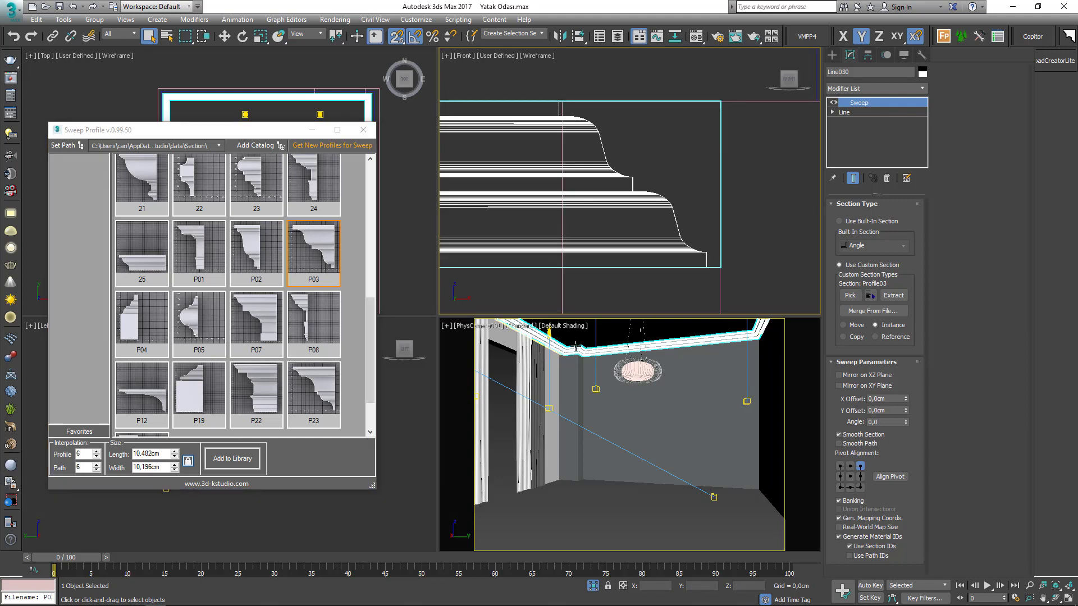
Review the path interpolation and the profile's length, width and proportion lock settings in the Sweep Profile window.
right_click(575, 349)
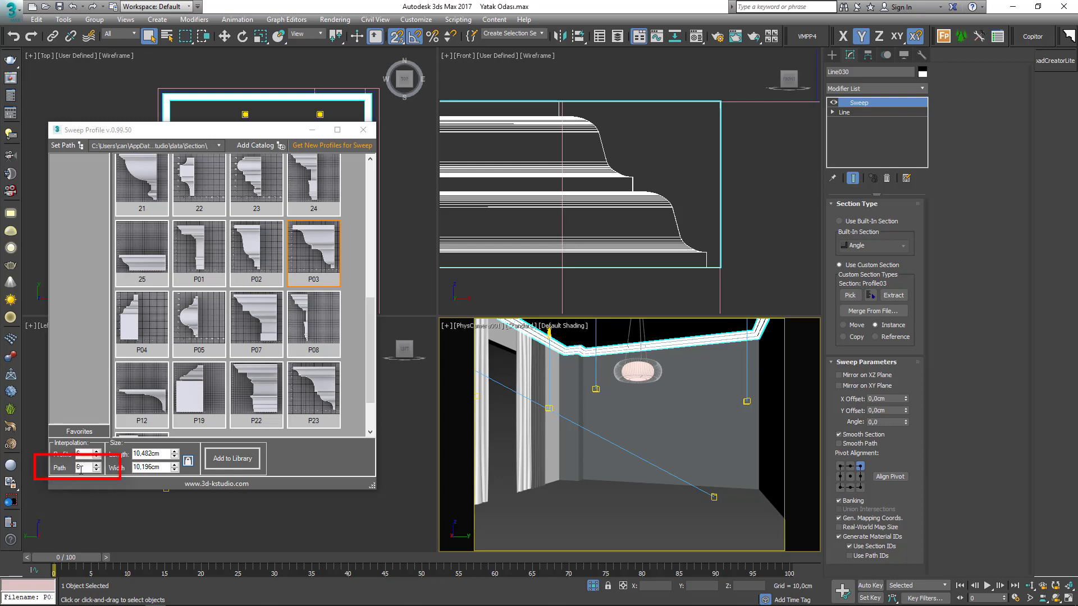
scroll(340, 99, "down", 3)
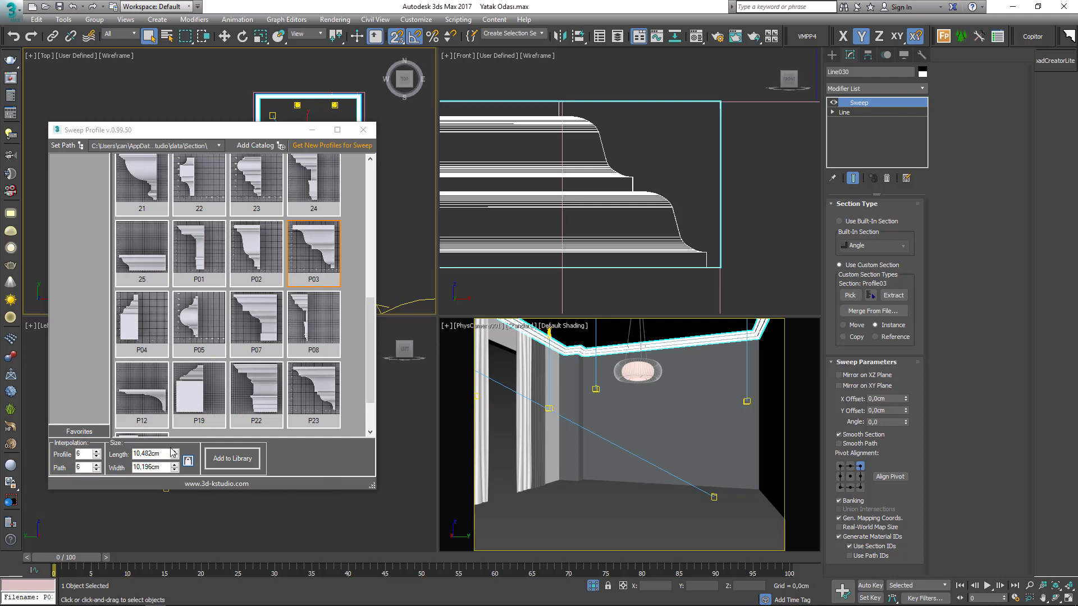
double_click(149, 453)
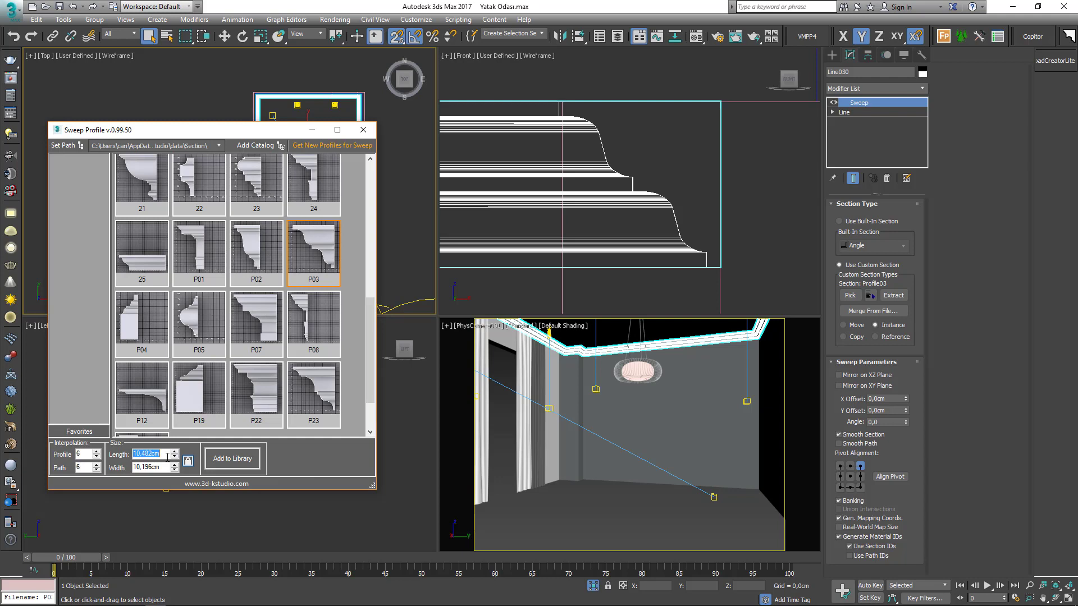
left_click(525, 116)
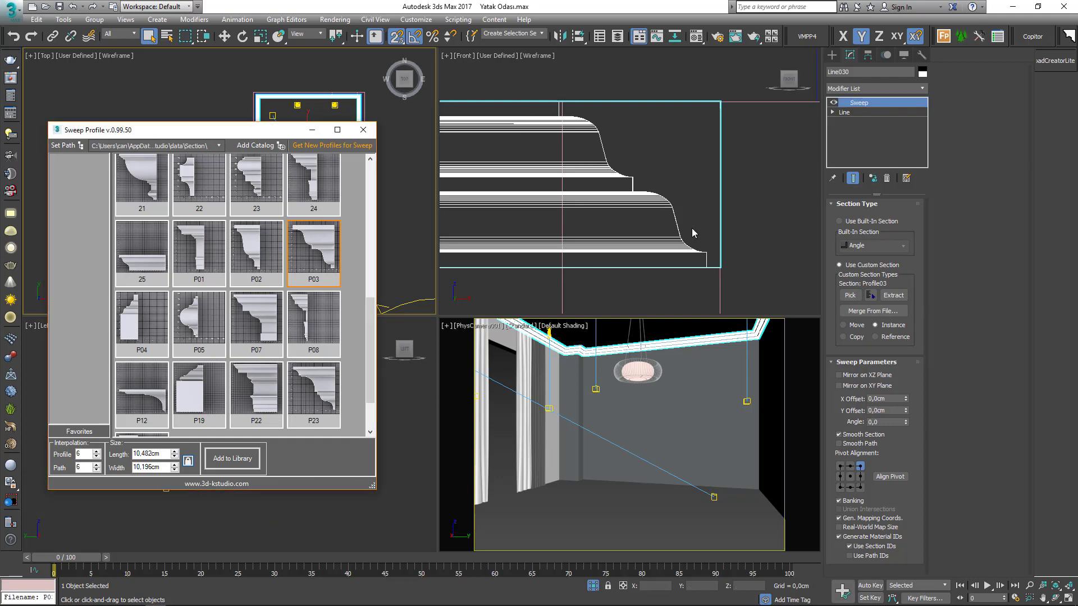
left_click(188, 462)
scroll(569, 191, "down", 3)
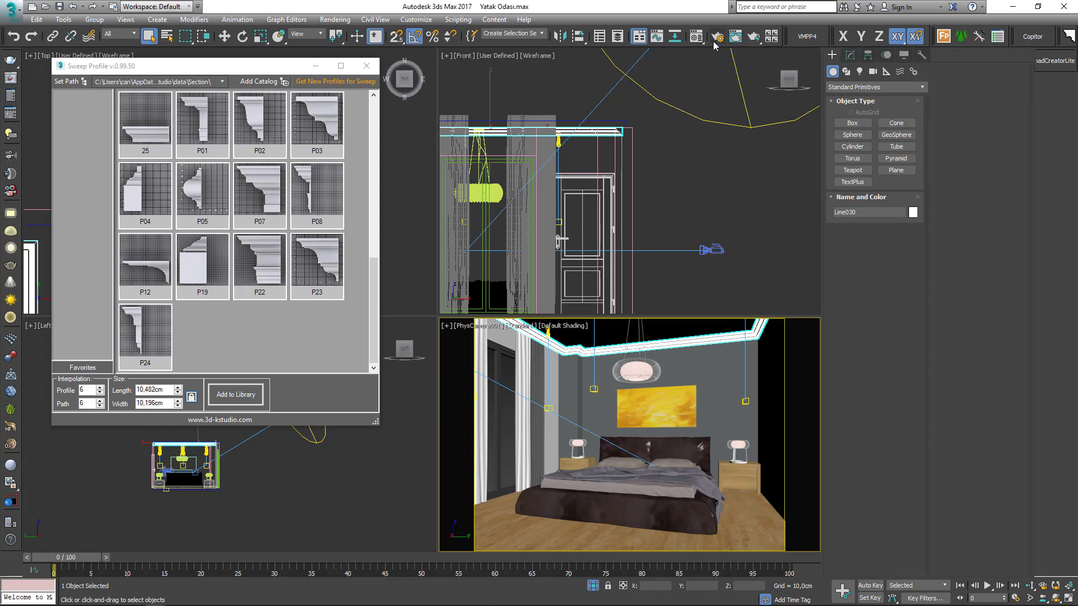
Prepare a new VRayMtl material in the first sample slot of the second row and assign it to the cornice.
key("m")
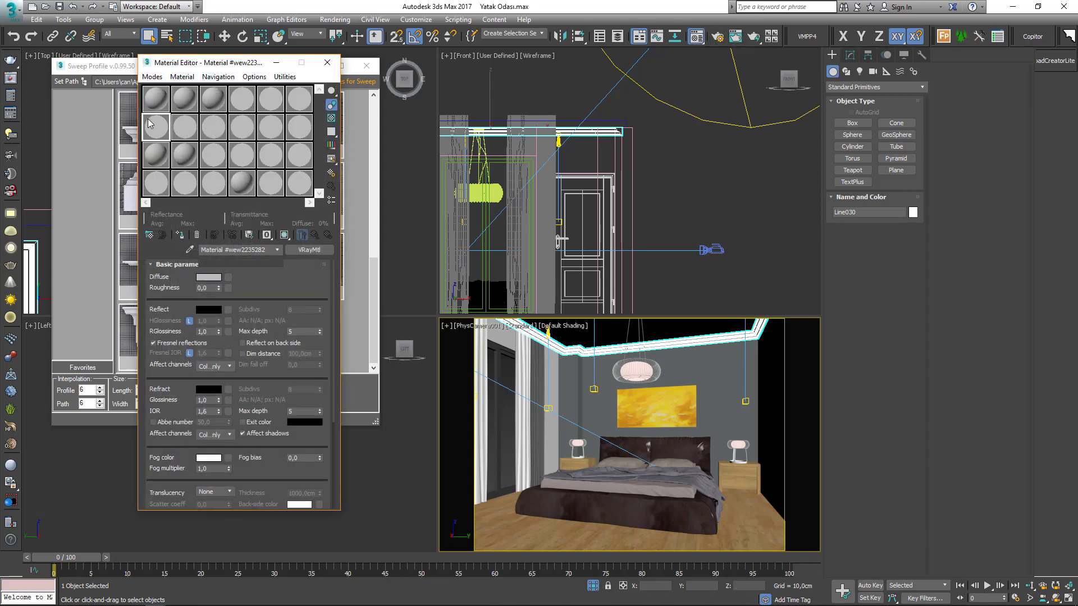
left_click(150, 236)
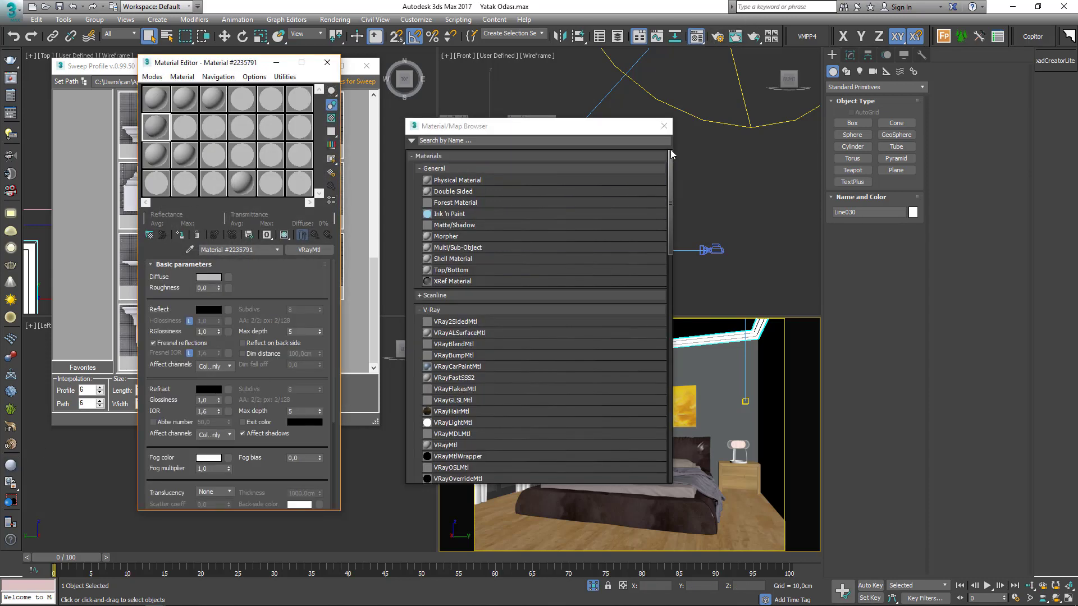
left_click(666, 130)
double_click(160, 131)
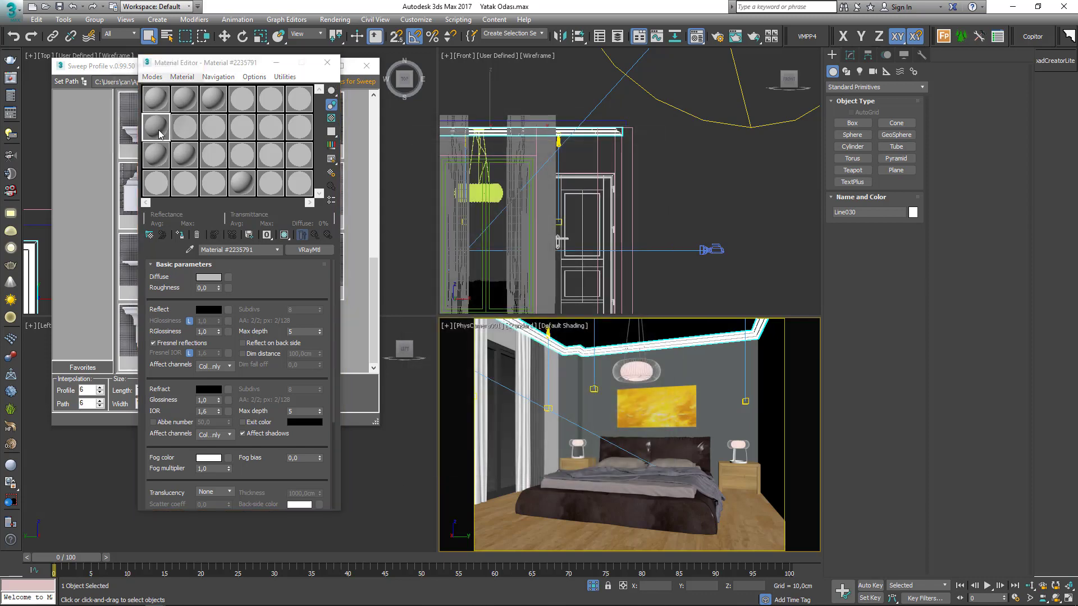
left_click(556, 347)
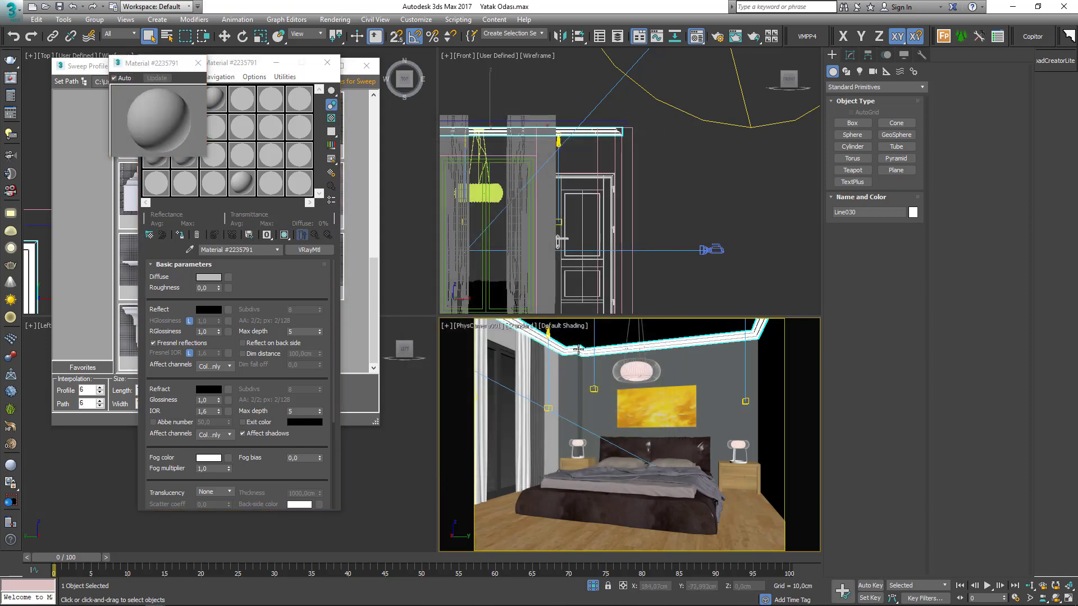
left_click(180, 235)
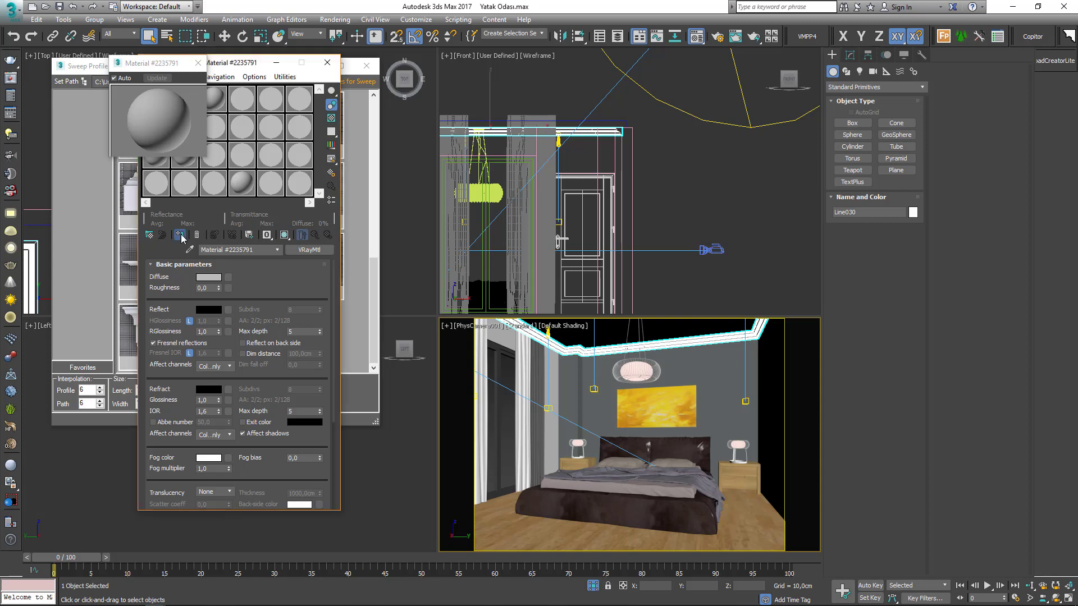
Move and enlarge the material preview beside the Material Editor and set the diffuse colour to near-white, value 248.
left_click_drag(146, 67, 479, 80)
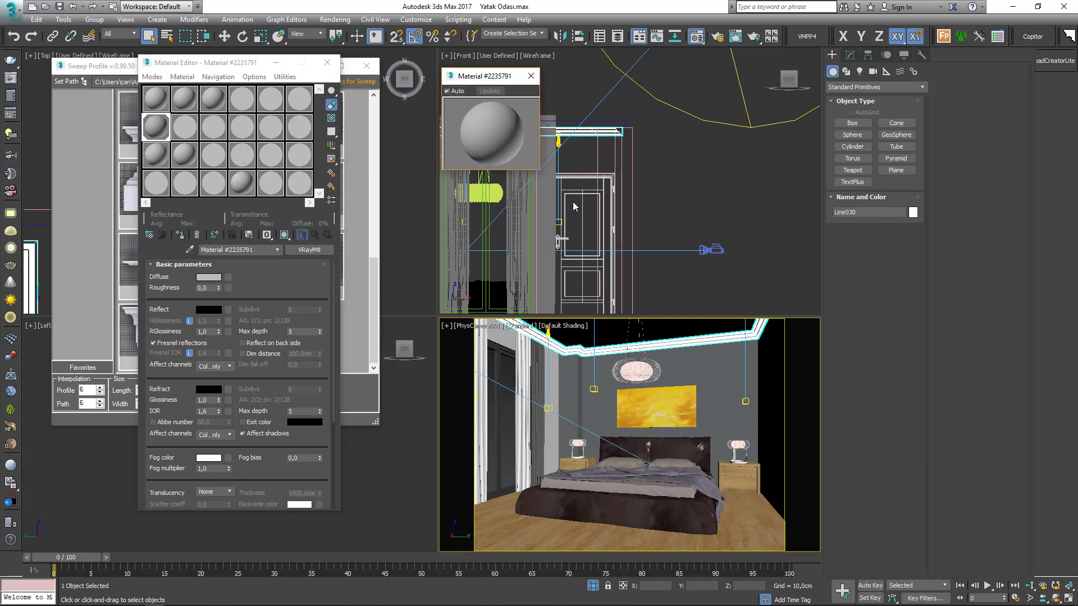
left_click_drag(537, 171, 604, 234)
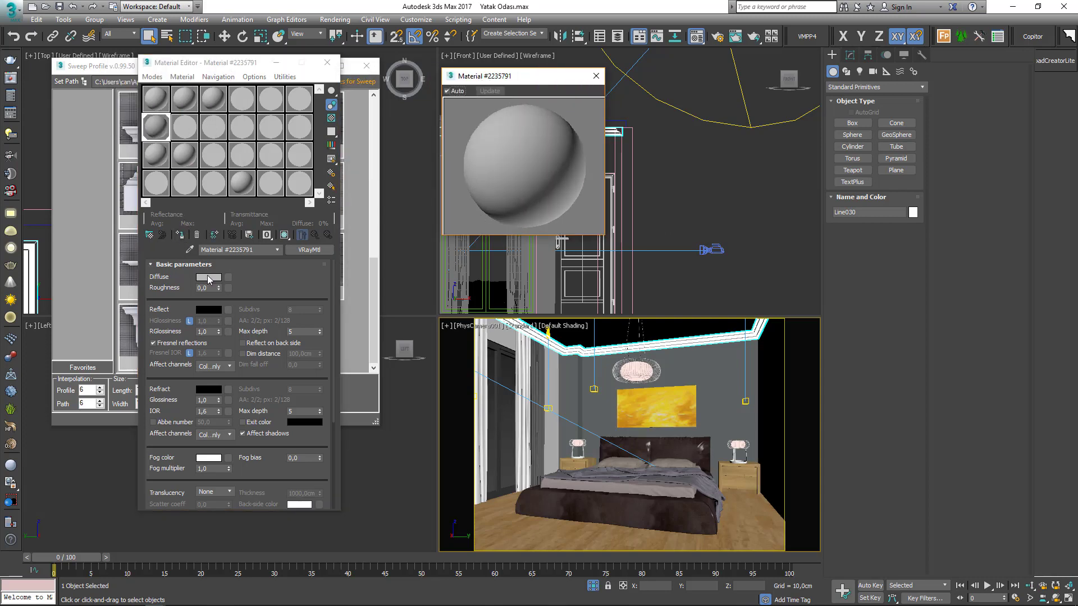
left_click(209, 276)
left_click_drag(328, 138, 329, 158)
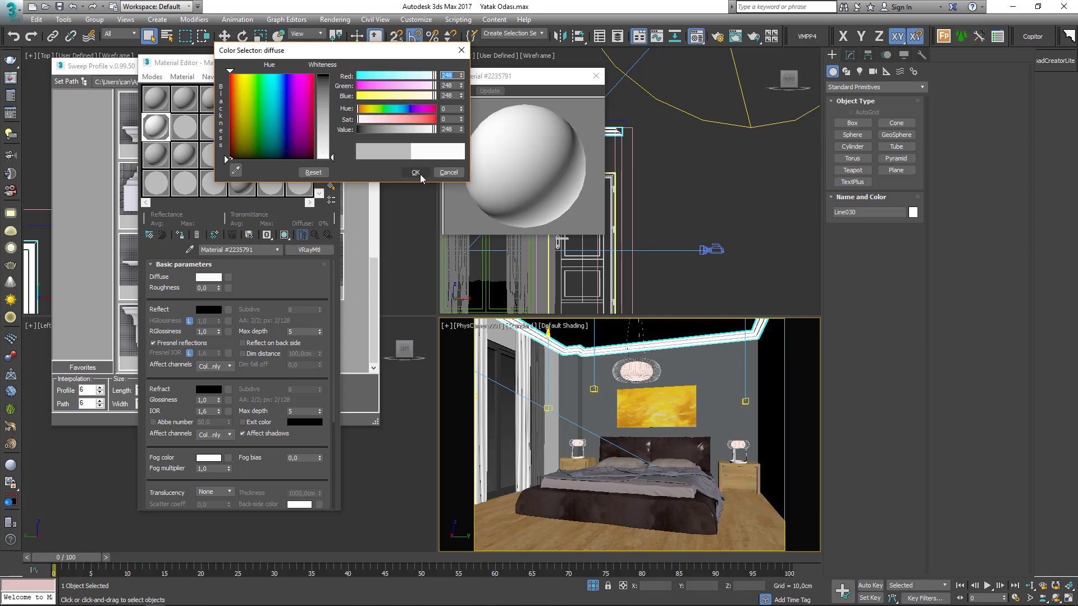
left_click(416, 173)
Make the cornice material's reflection colour light grey and set RGlossiness to 0,75, with the checkered preview background switched on.
left_click(206, 310)
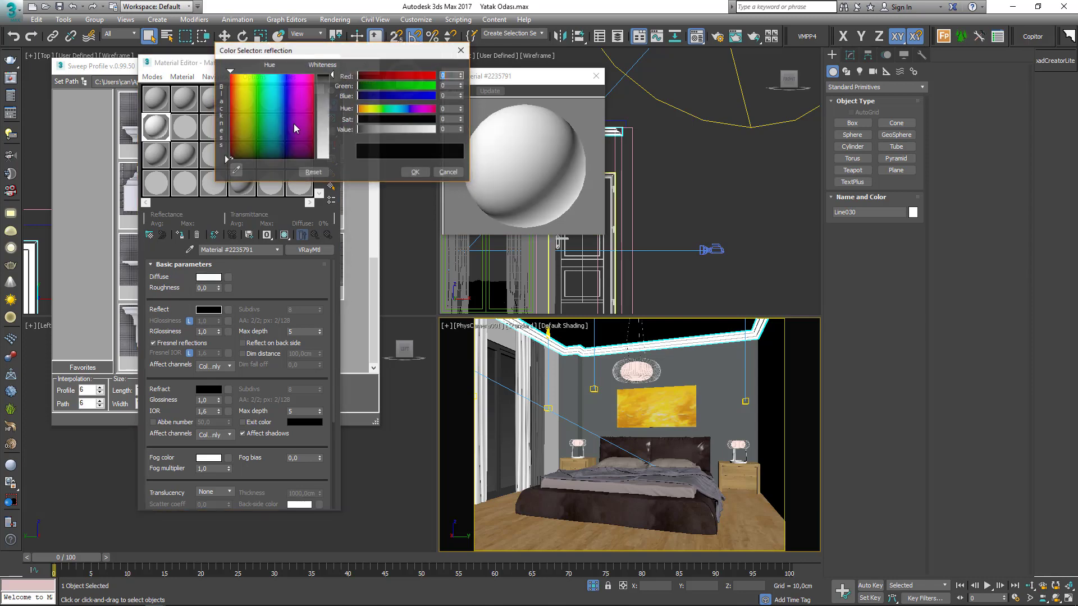
left_click(329, 115)
left_click(415, 172)
left_click(331, 119)
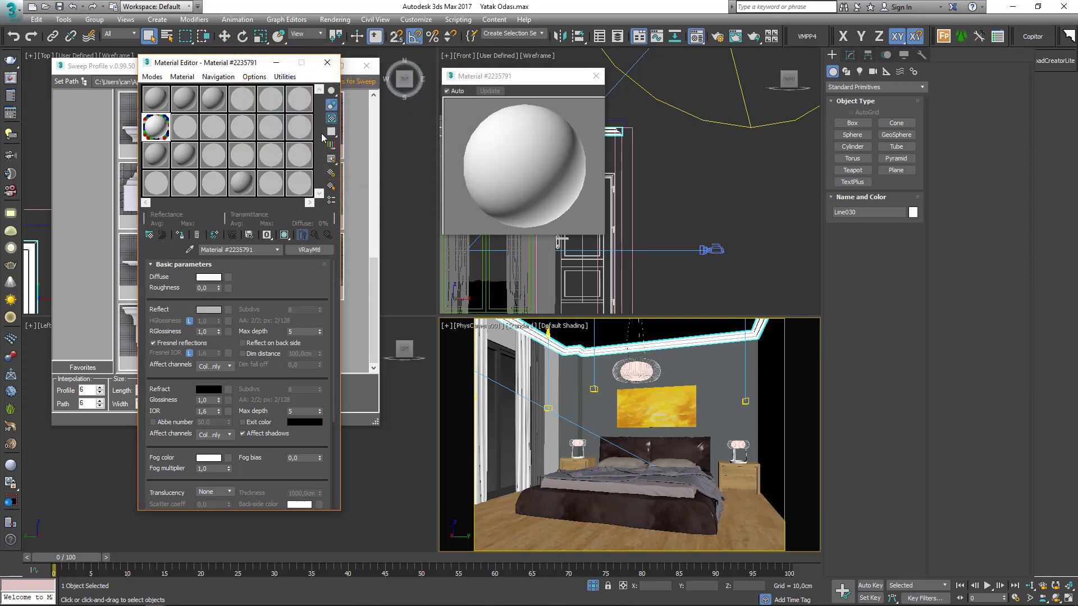
double_click(206, 331)
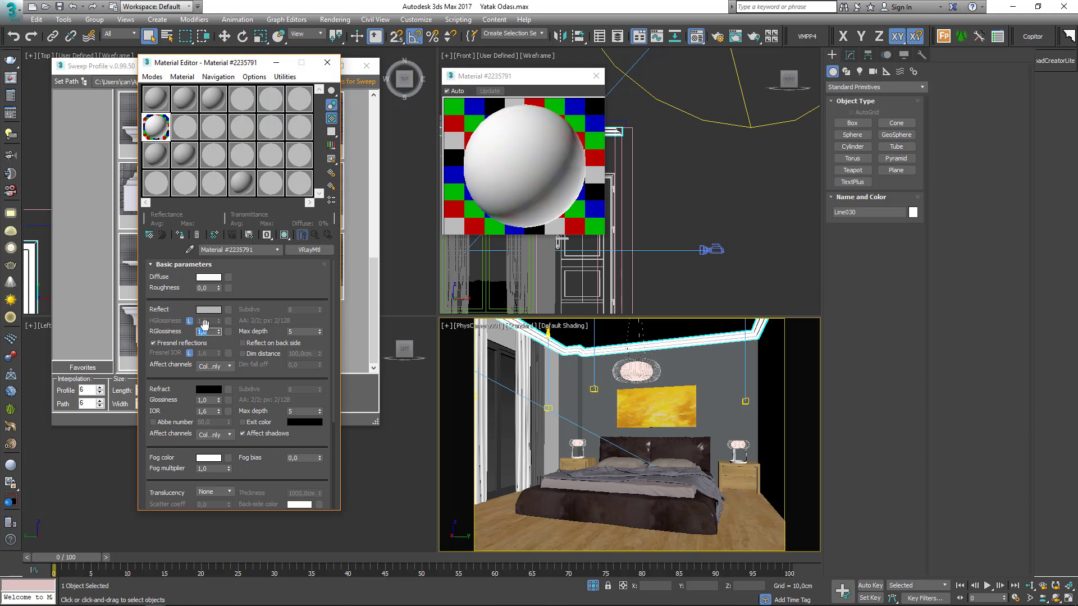
type("0,75")
key("Return")
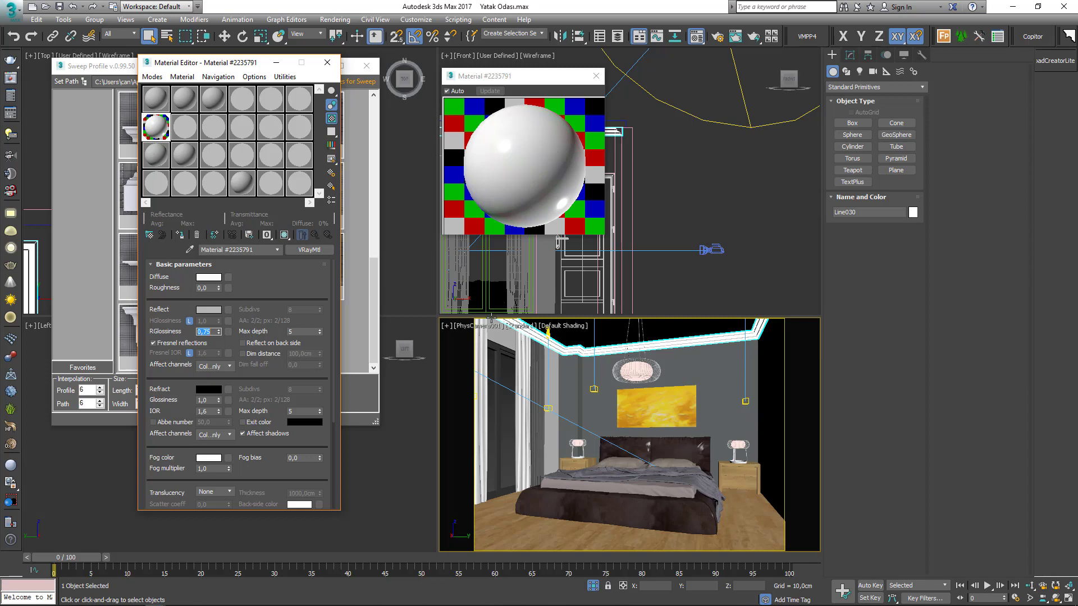
left_click(178, 235)
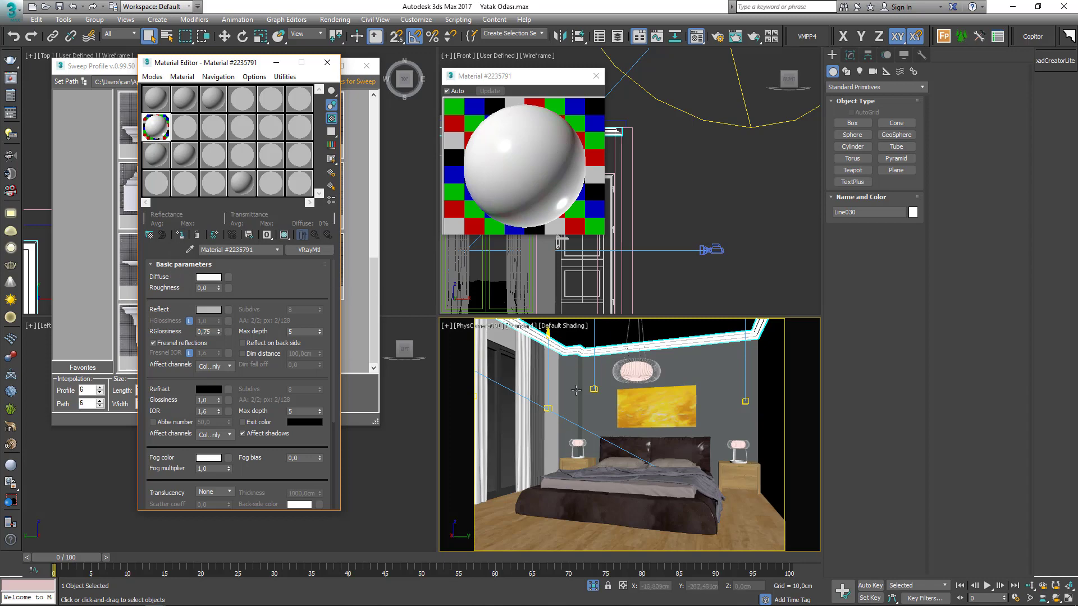
Select the objects crossing the ceiling level in the Front view and isolate the selection.
left_click(592, 83)
scroll(769, 184, "down", 6)
scroll(727, 172, "up", 4)
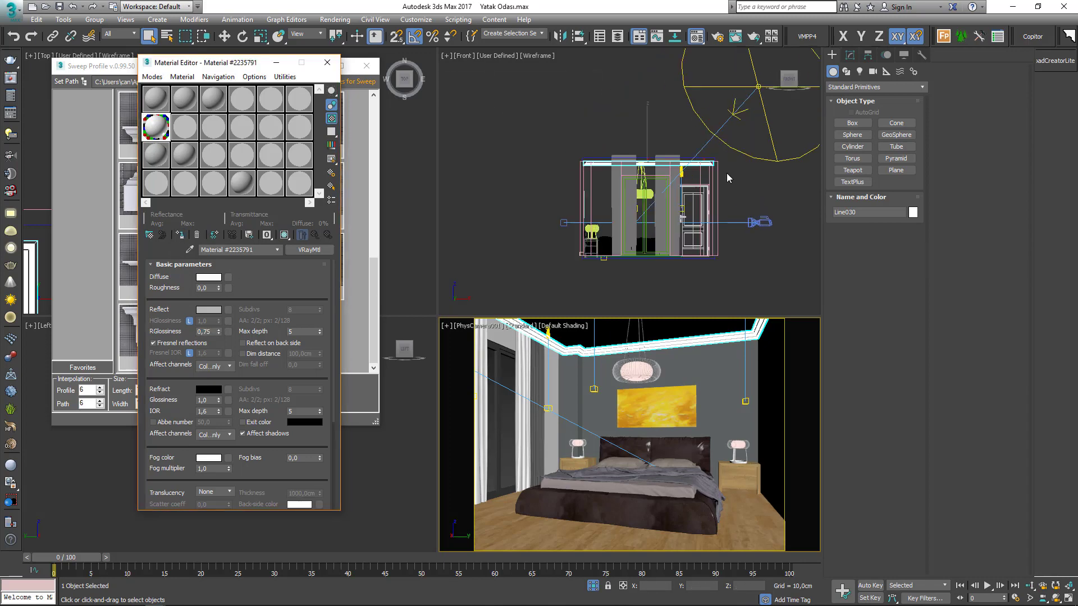
left_click_drag(730, 155, 496, 167)
right_click(518, 191)
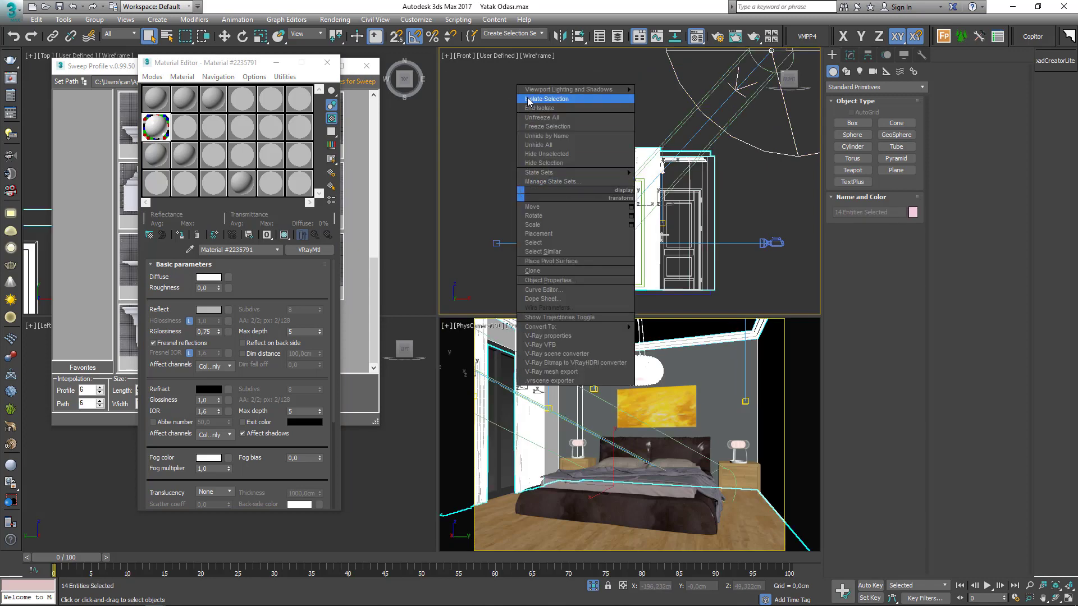
left_click(527, 100)
Move the Material Editor lower and minimize the Sweep Profile window to uncover the Top view.
left_click_drag(290, 70, 227, 216)
left_click(304, 71)
left_click(305, 72)
scroll(340, 125, "down", 5)
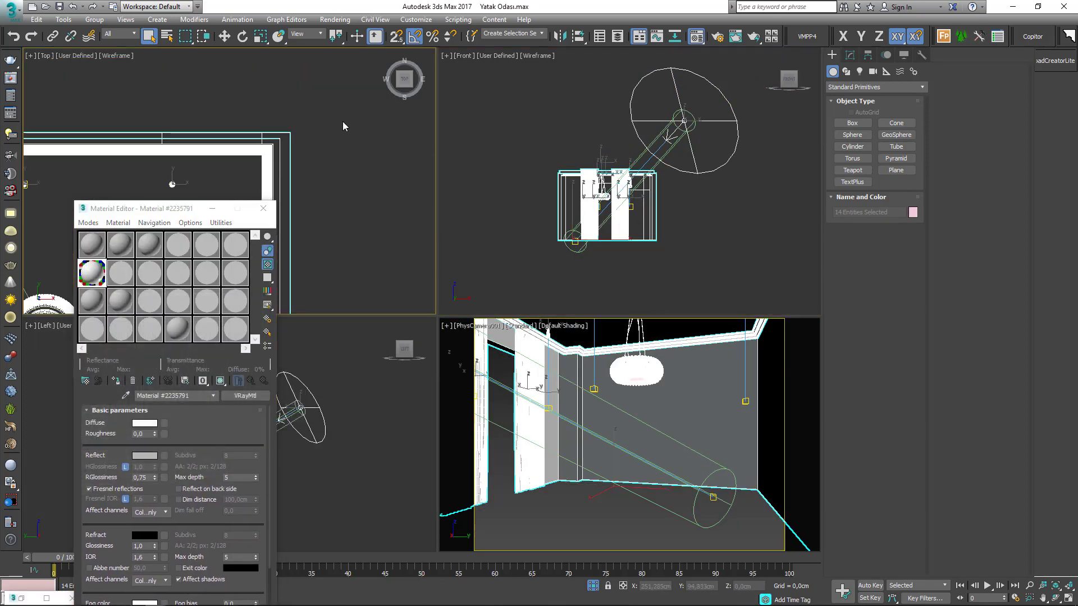
Select the ceiling cornice in the Front view and hide it.
left_click(320, 206)
middle_click_drag(295, 241, 370, 170)
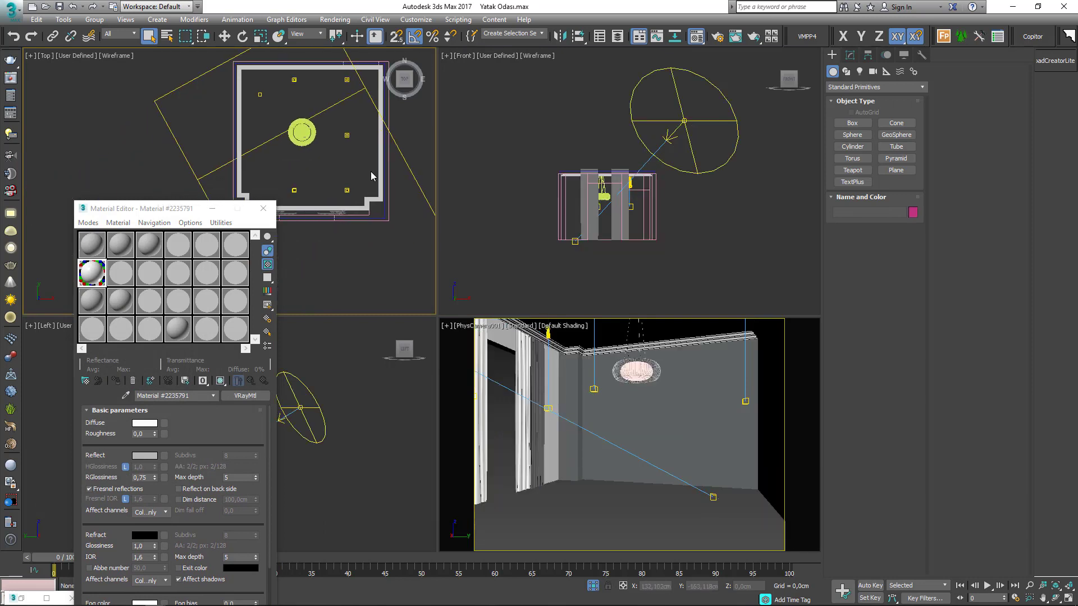
left_click(567, 174)
scroll(567, 174, "up", 4)
left_click(904, 55)
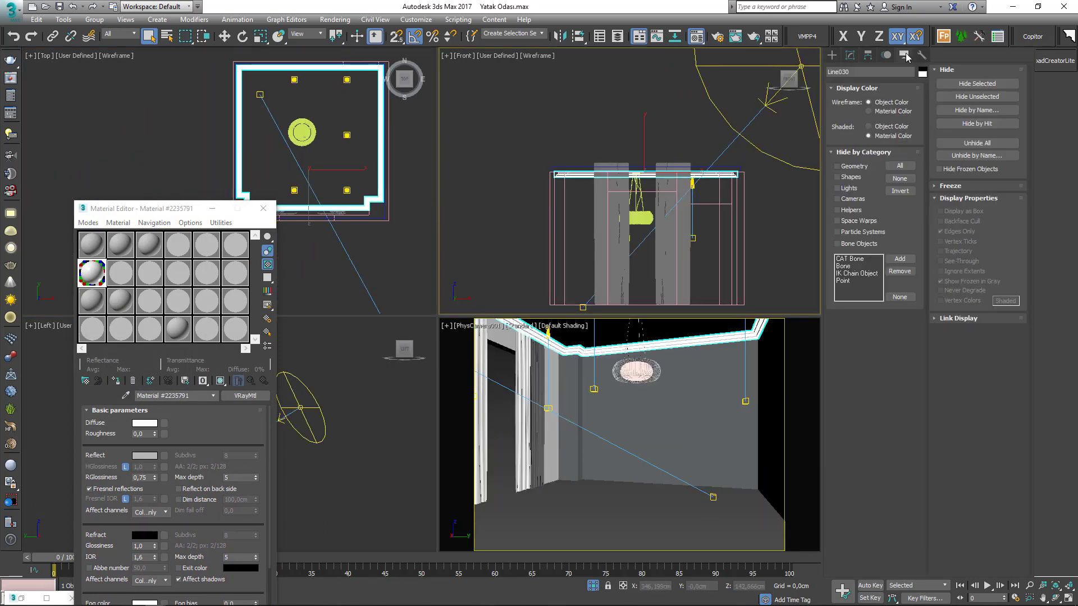
left_click(977, 83)
Start a Line spline in the enlarged Top view, snapping its first two vertices to the lower-right wall notch's corners.
left_click(832, 54)
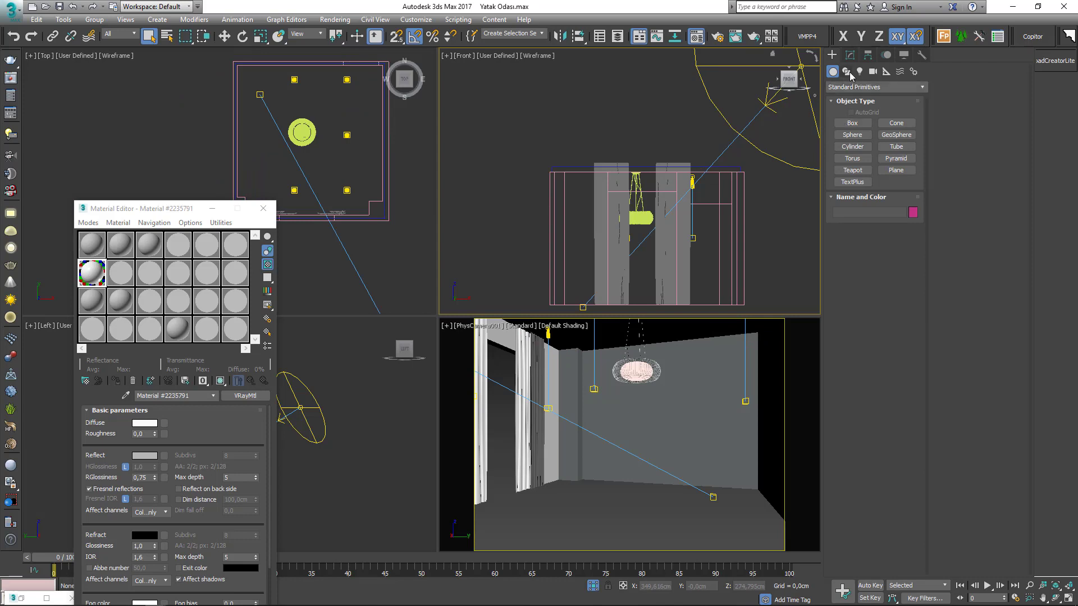
left_click(846, 72)
left_click(852, 132)
middle_click(396, 145)
key("alt+w")
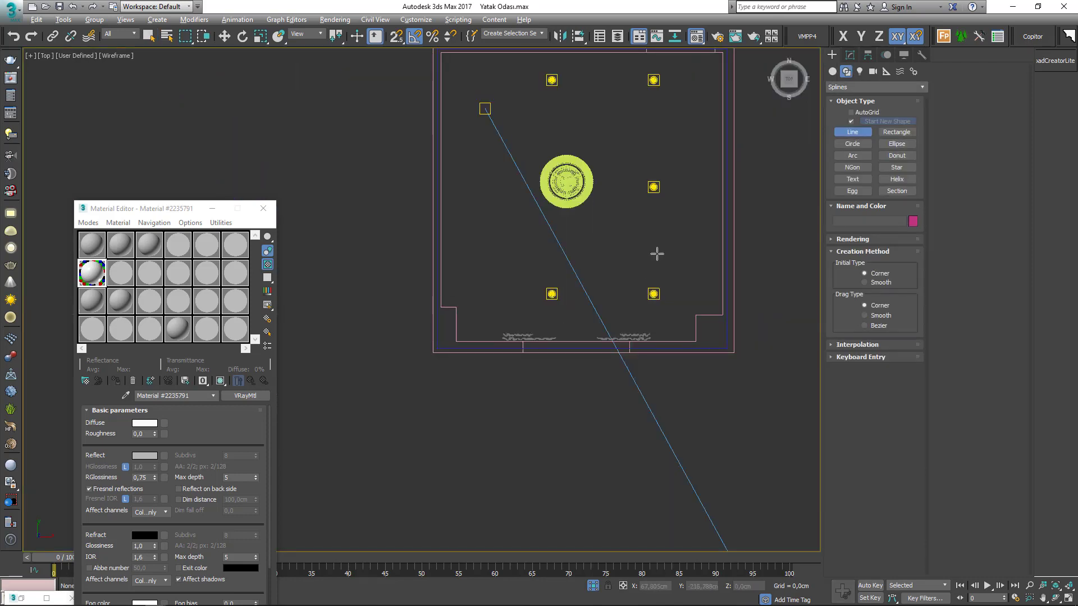
scroll(656, 250, "up", 2)
key("s")
left_click(639, 369)
scroll(639, 369, "up", 3)
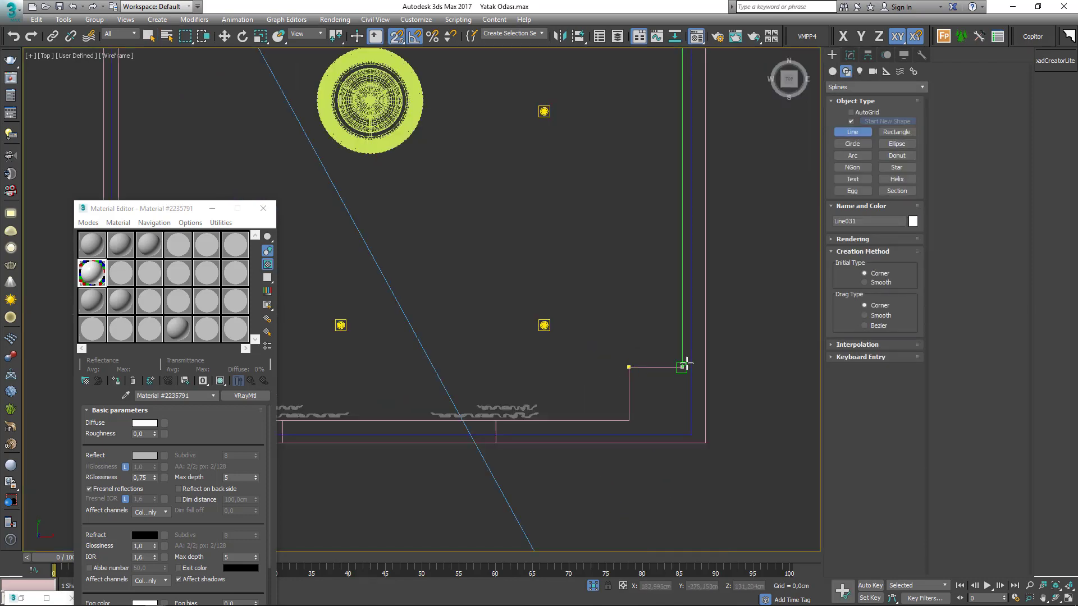
left_click(684, 366)
Continue the spline along the right, upper and left walls and the lower-left notch, adding vertices at the door opening's edges.
scroll(664, 413, "down", 3)
scroll(662, 257, "up", 3)
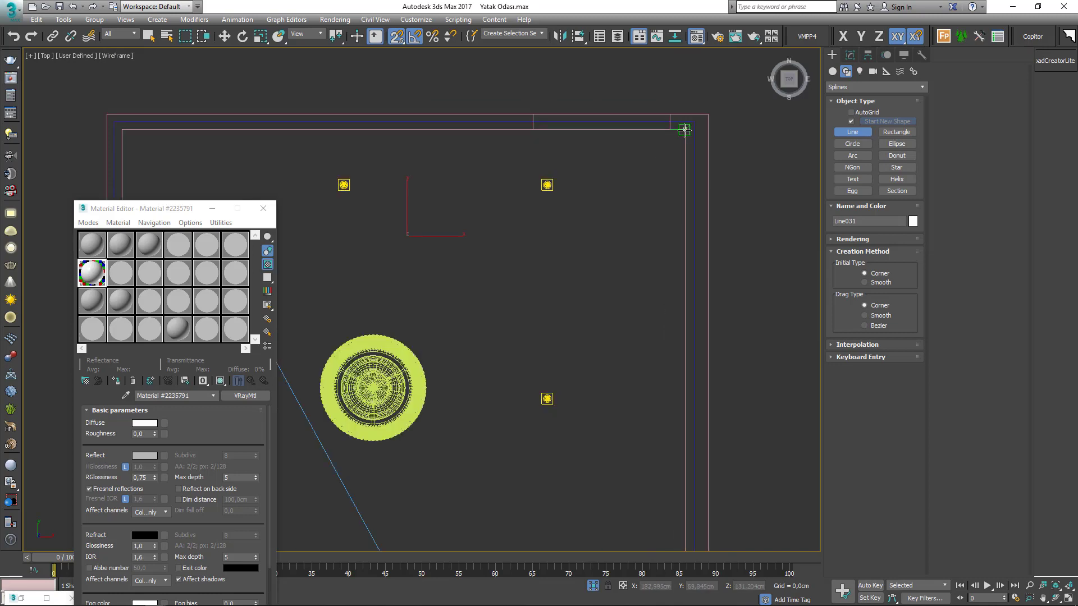
left_click(685, 129)
left_click(669, 129)
left_click(122, 129)
scroll(539, 149, "down", 6)
scroll(434, 245, "up", 5)
left_click(403, 336)
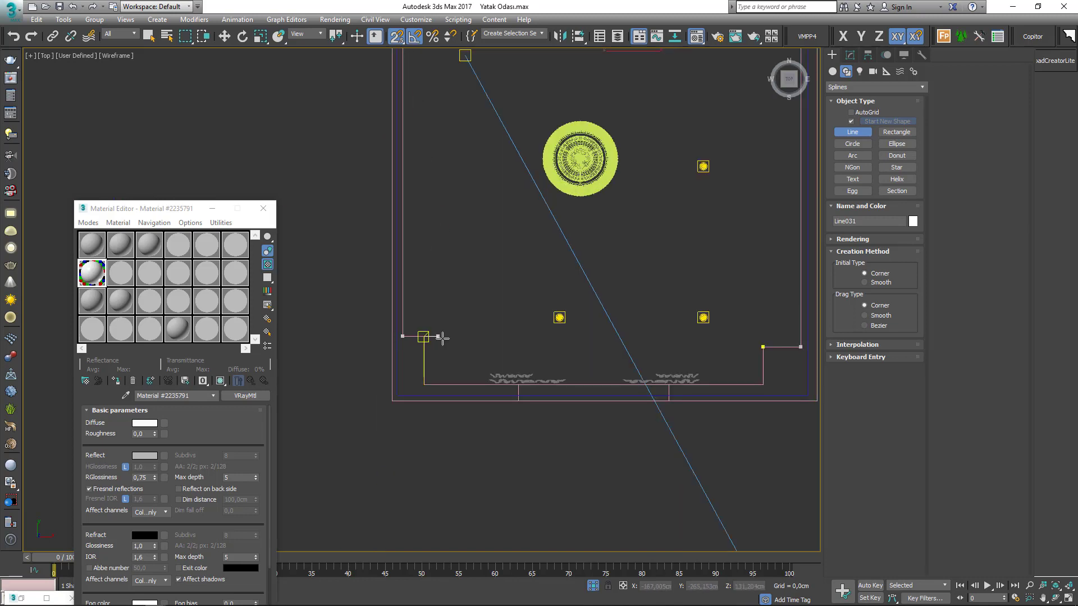
left_click(424, 335)
left_click(423, 384)
Trace the window wall with vertices at both opening edges, and close the spline at its starting vertex.
scroll(501, 389, "up", 3)
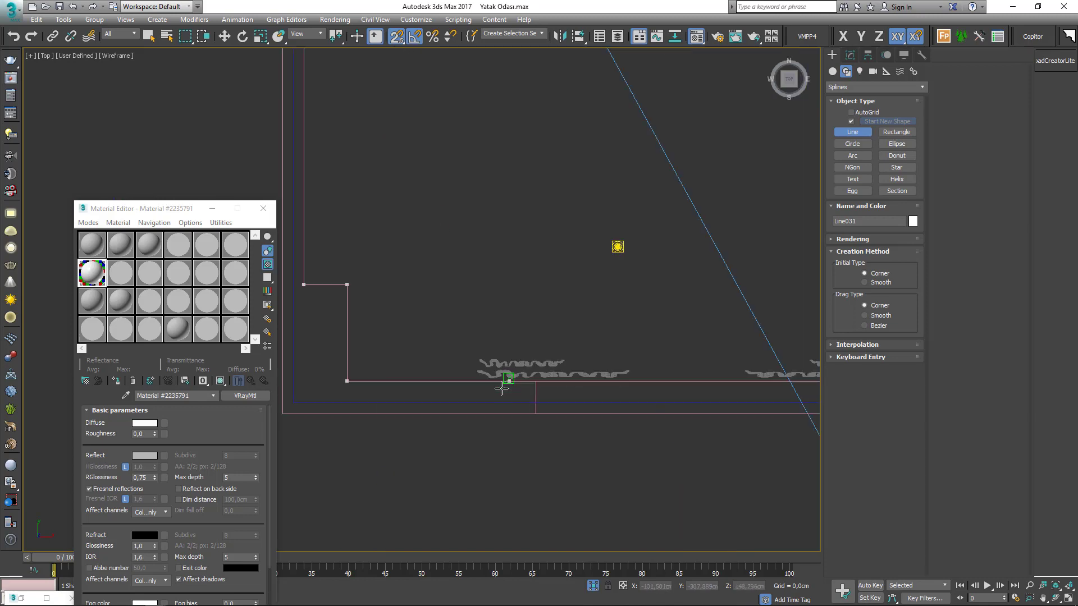
left_click(535, 381)
middle_click_drag(562, 421, 515, 373)
scroll(435, 288, "down", 2)
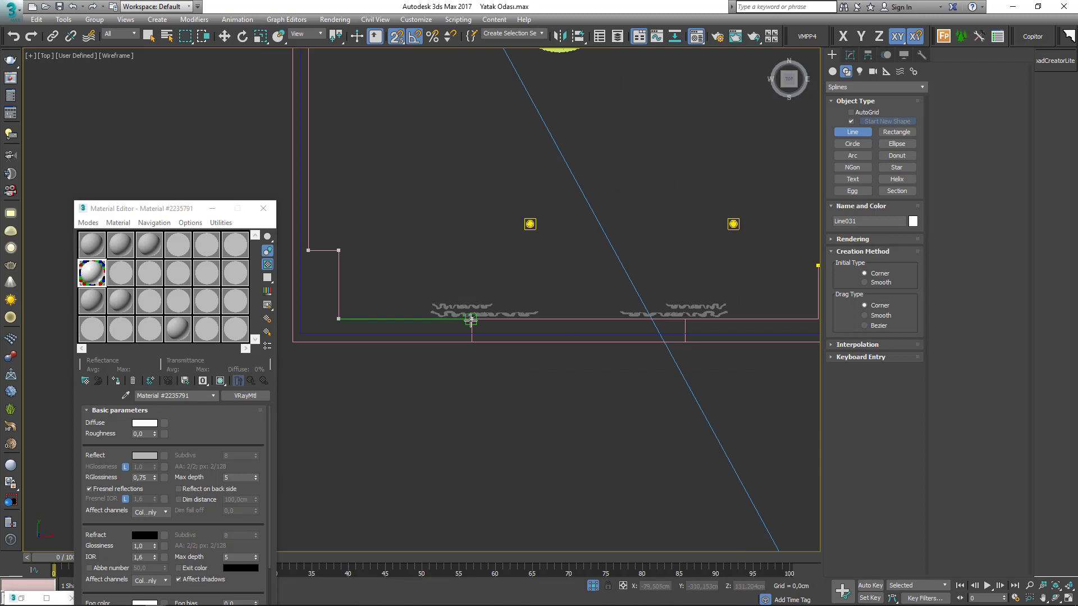
middle_click_drag(685, 324, 585, 306)
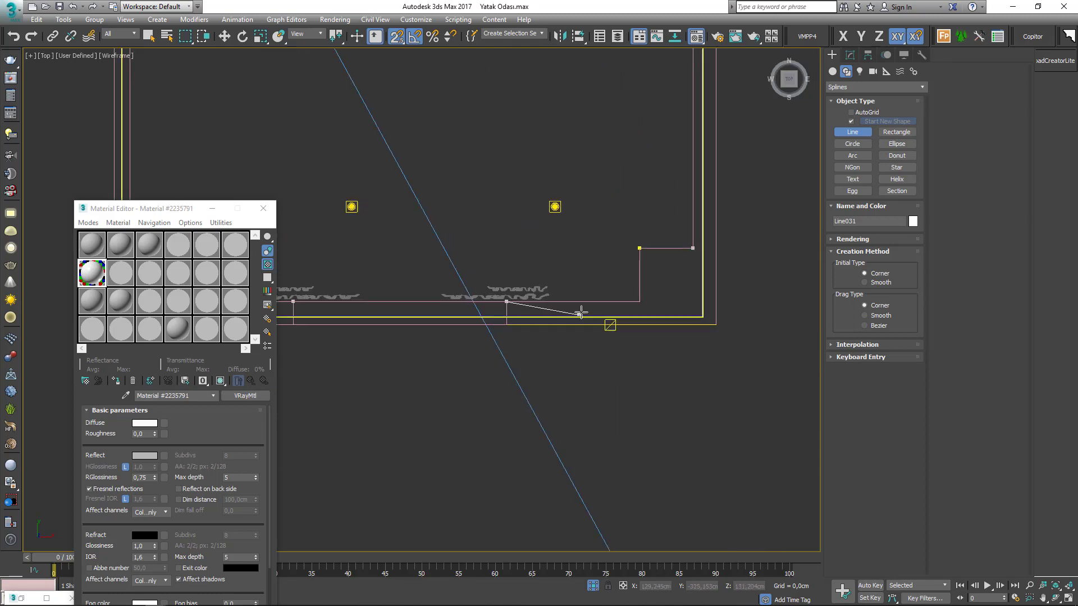
scroll(586, 307, "up", 2)
left_click(664, 296)
left_click(664, 222)
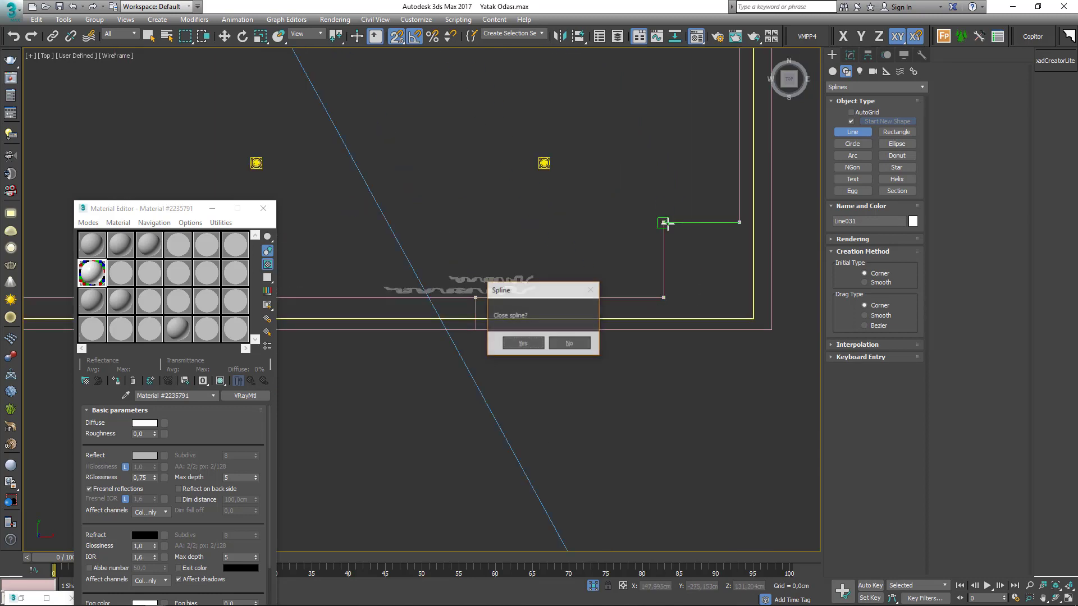
left_click(519, 343)
Delete the spline segments that cross the window and door openings.
left_click(850, 55)
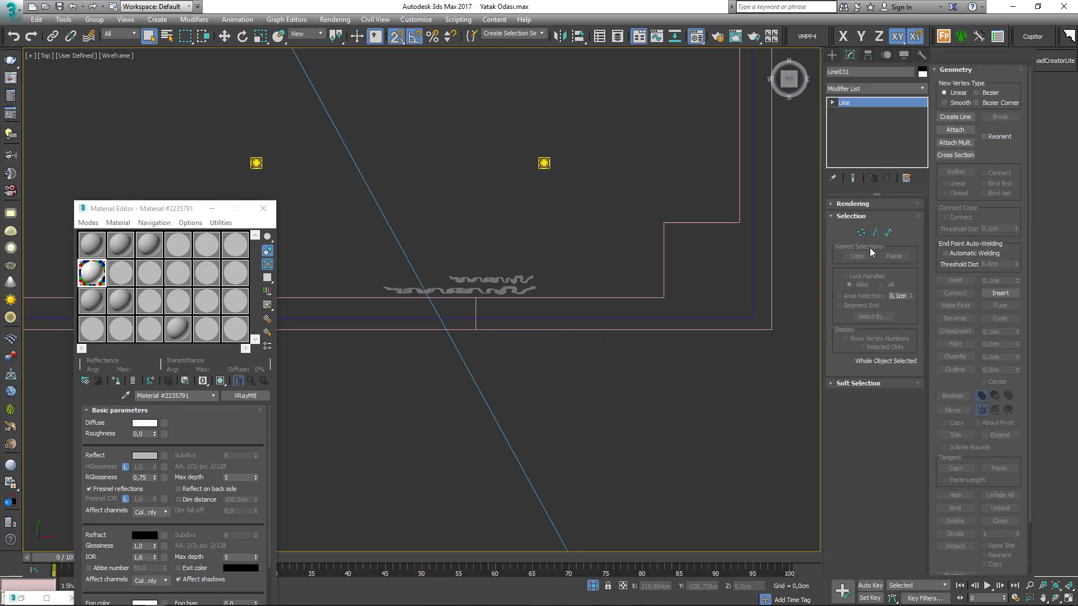
left_click(876, 233)
scroll(678, 345, "down", 4)
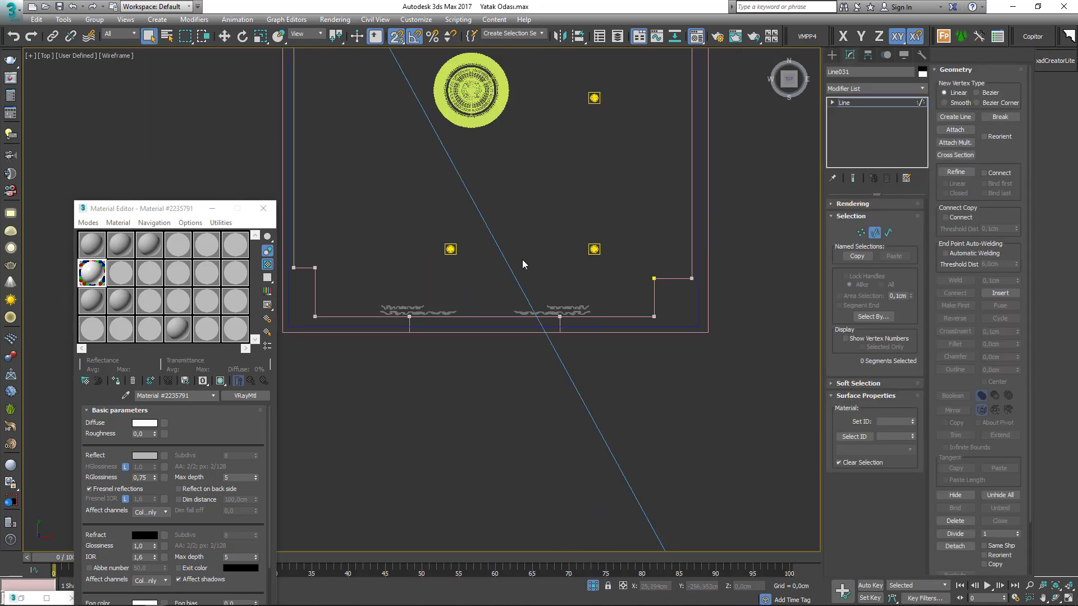
left_click(519, 317)
middle_click_drag(523, 168, 536, 306)
scroll(481, 442, "down", 2)
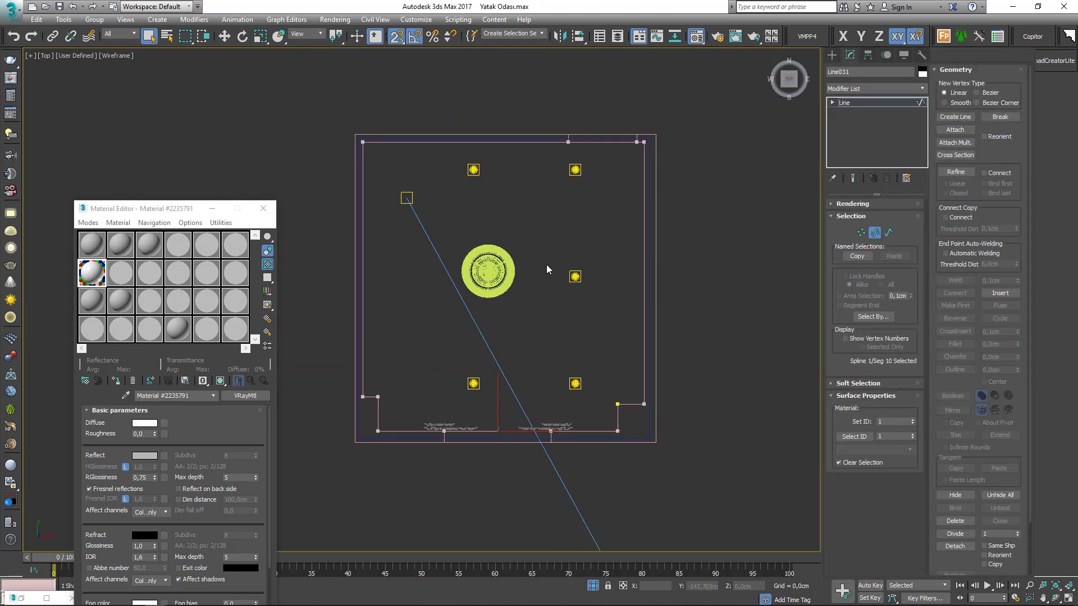
left_click(596, 160, "ctrl")
left_click(874, 233)
Restore the four-view layout and unhide all objects in the scene.
key("alt+w")
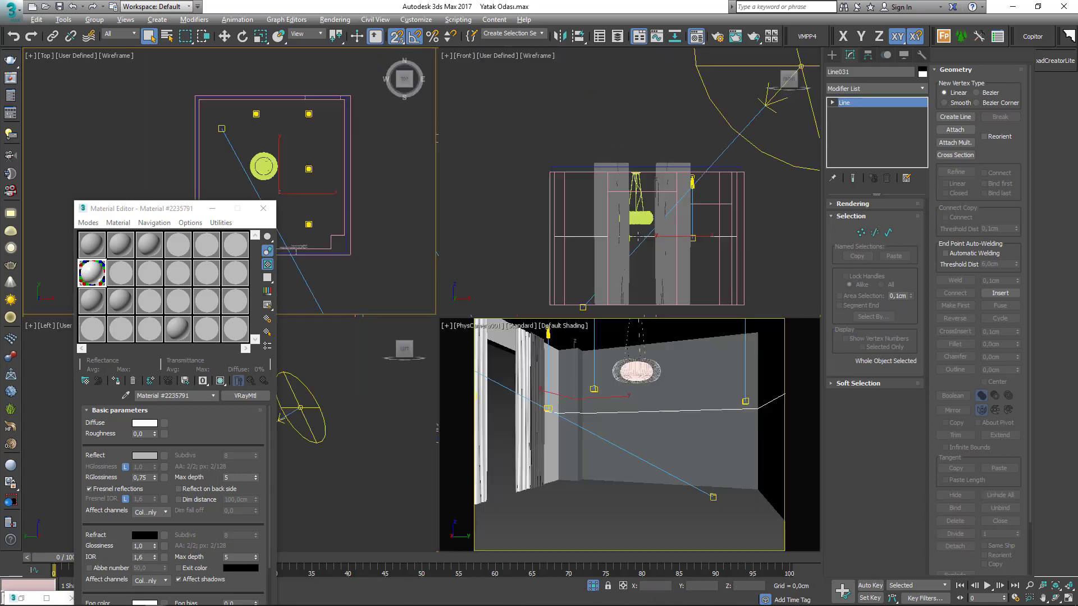
middle_click_drag(649, 177, 654, 126)
key("w")
left_click(903, 55)
left_click(977, 143)
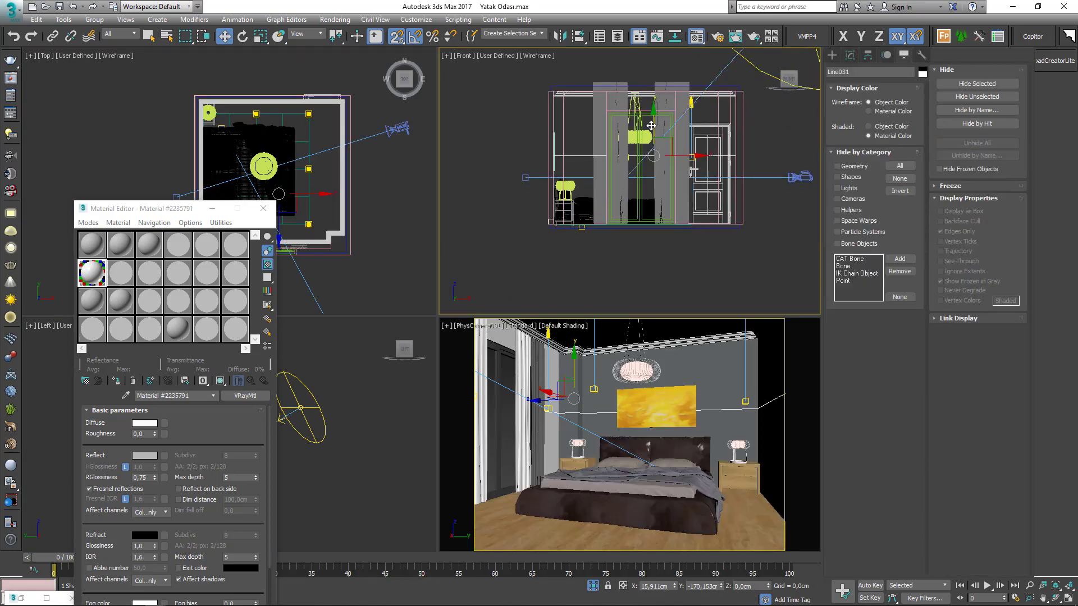
Move the wall spline vertically down to floor level in the Front view, using snapping.
key("s")
left_click_drag(654, 137, 712, 270)
key("s")
scroll(738, 220, "up", 8)
right_click(697, 370)
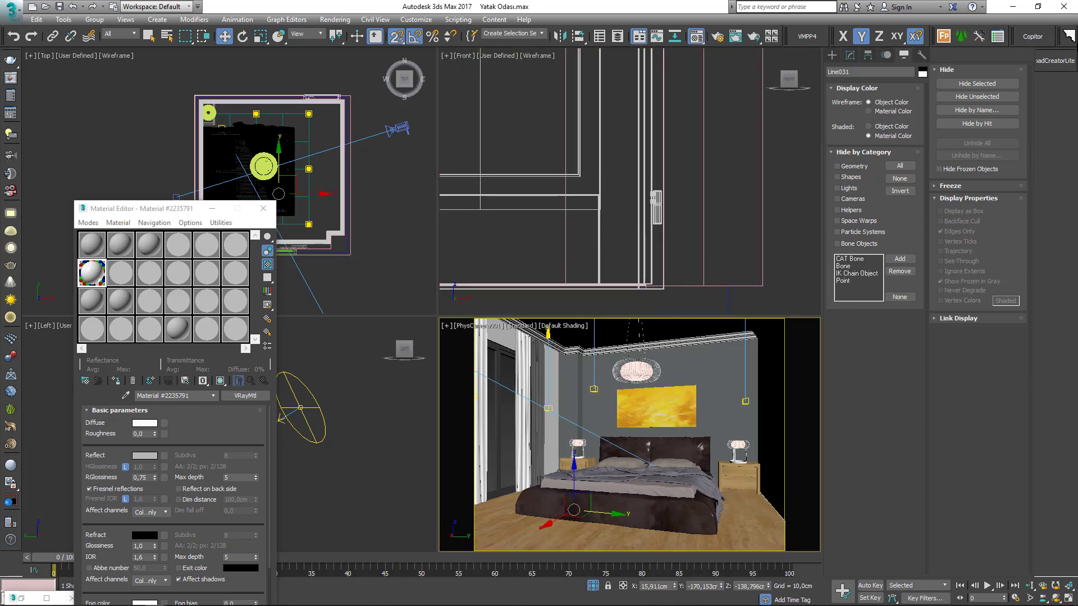
Sweep profile 20 along the floor spline as a skirting board and set the sweep's pivot alignment to the bottom-right corner.
left_click(1069, 37)
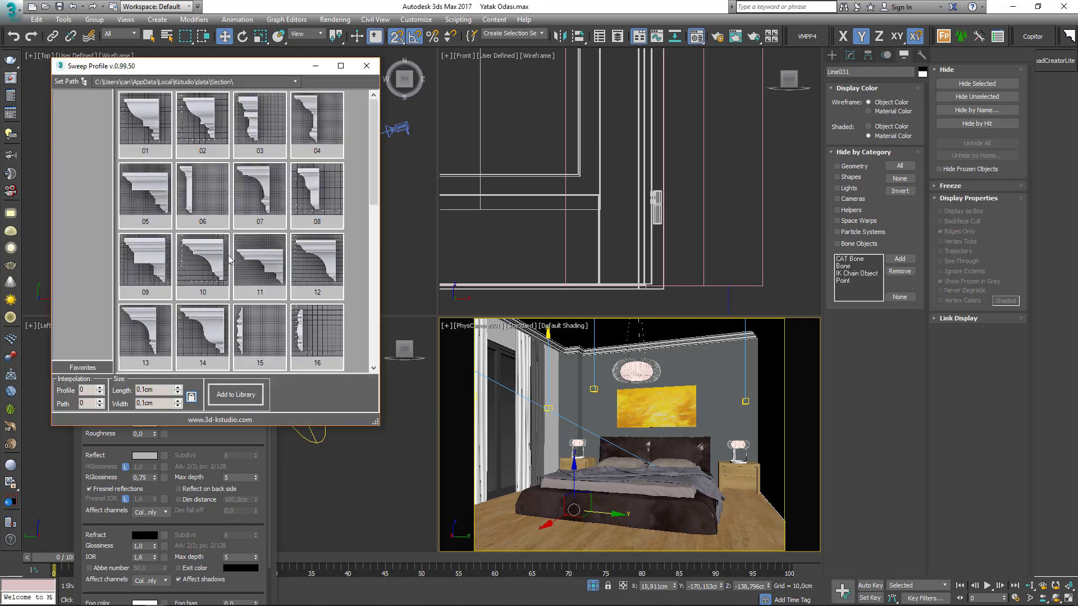
scroll(247, 312, "down", 2)
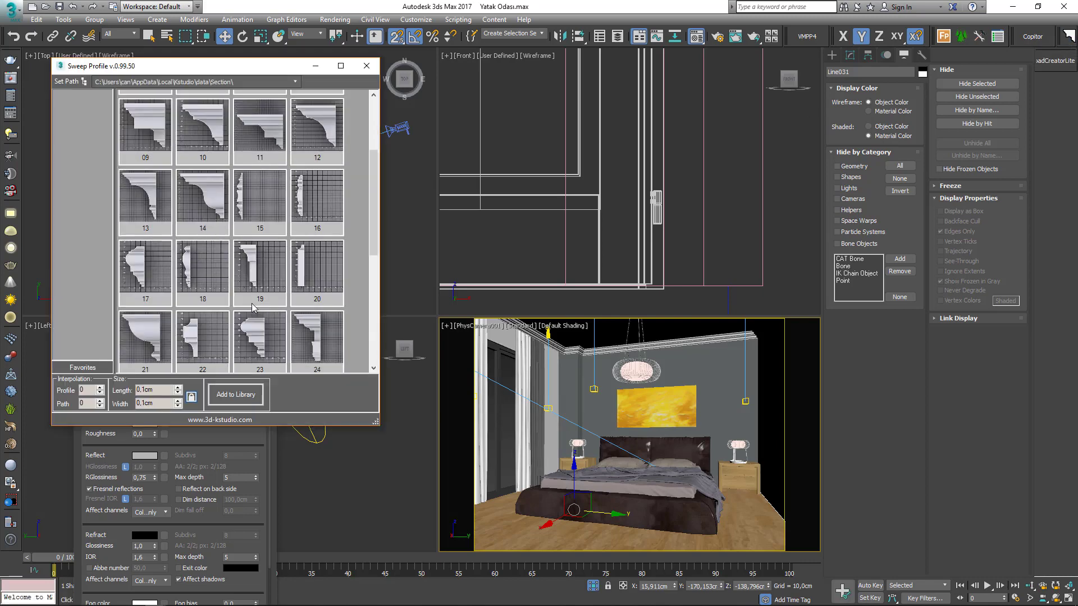
left_click(307, 260)
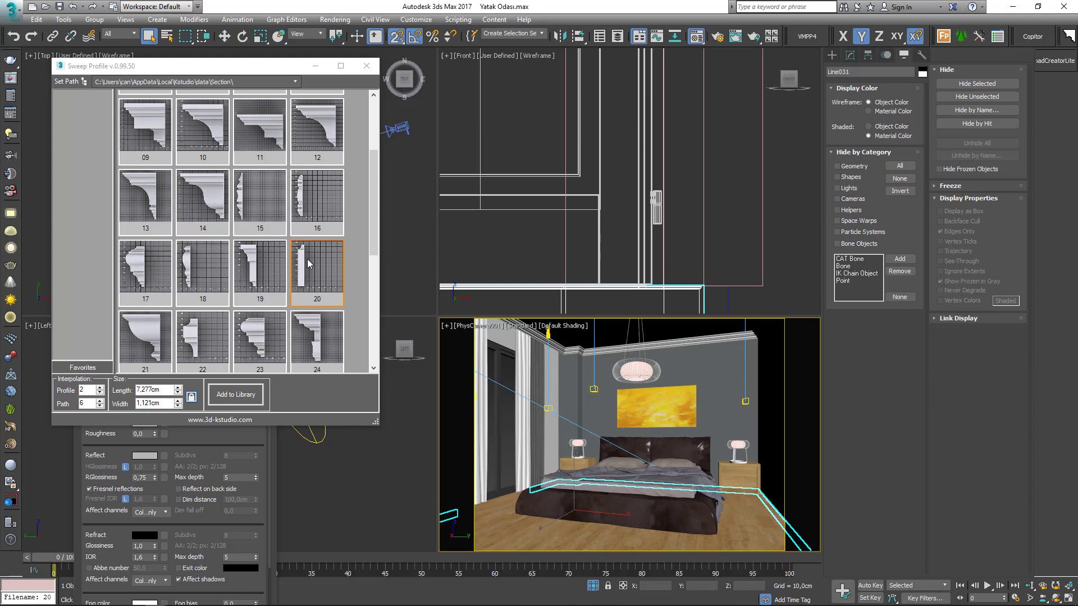
middle_click_drag(621, 265, 617, 173)
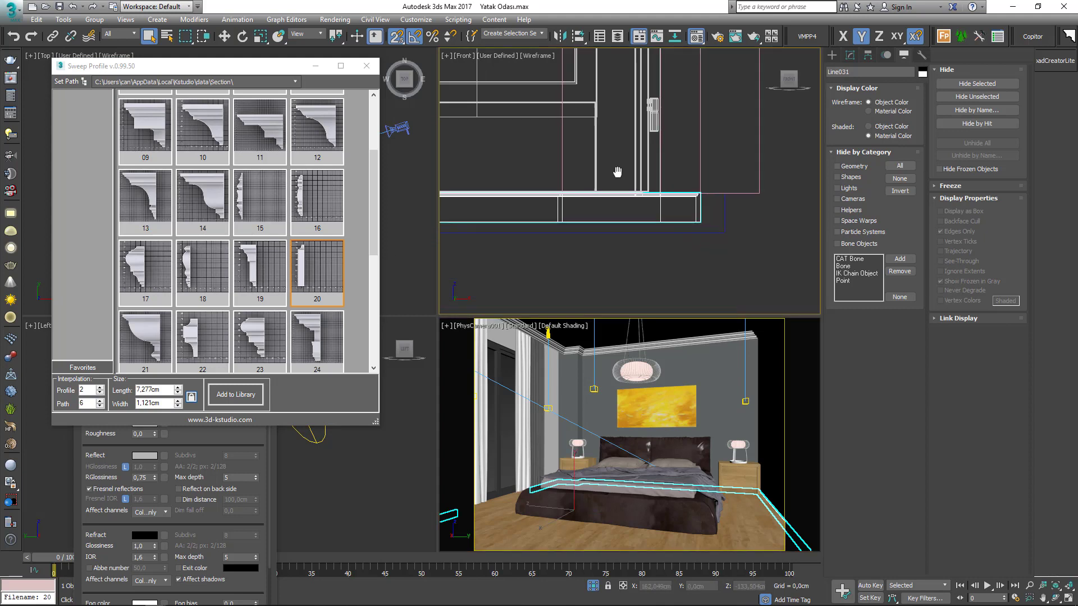
left_click(850, 55)
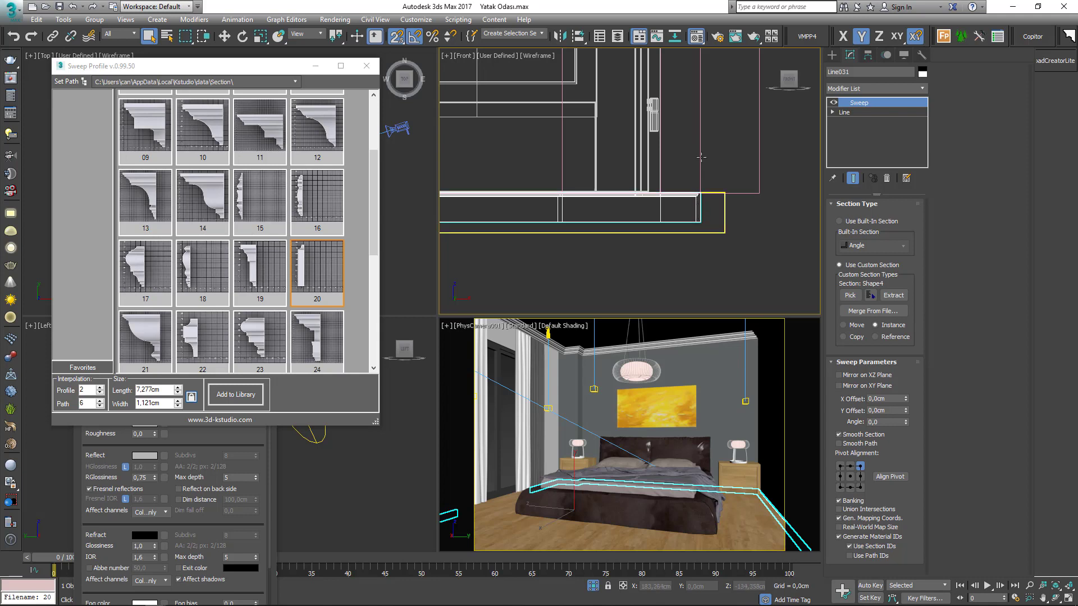
left_click(860, 486)
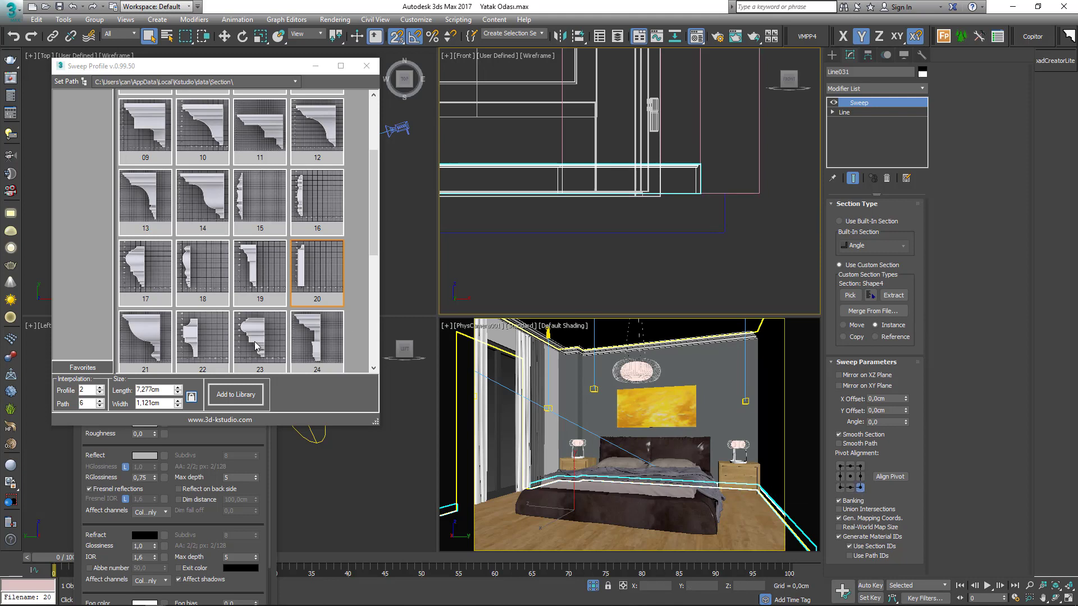
Try out larger lengths for the skirting profile in Sweep Profile.
left_click(230, 346)
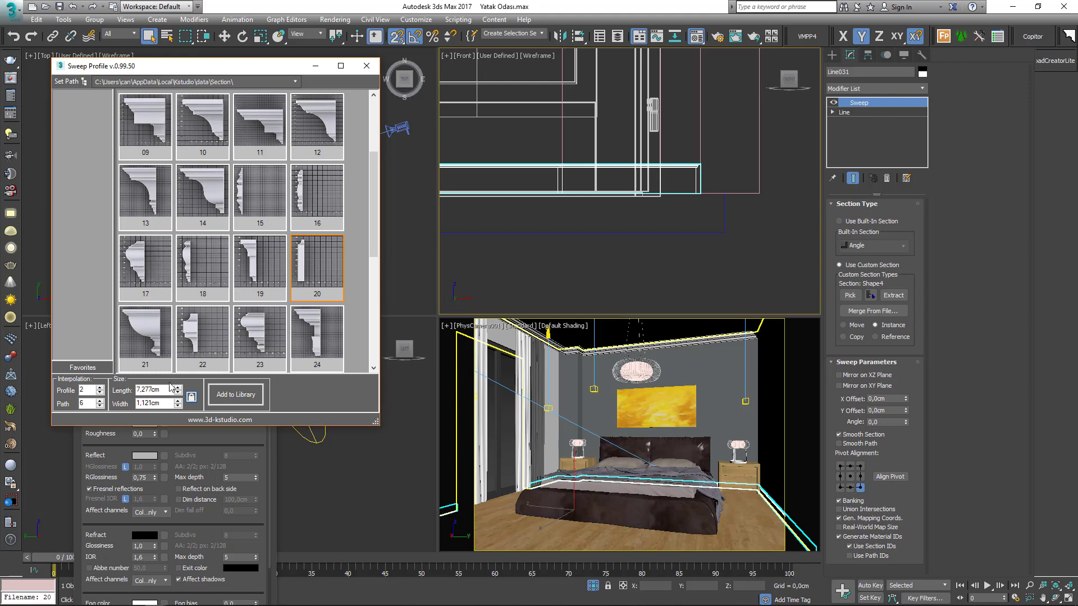
left_click_drag(179, 392, 179, 385)
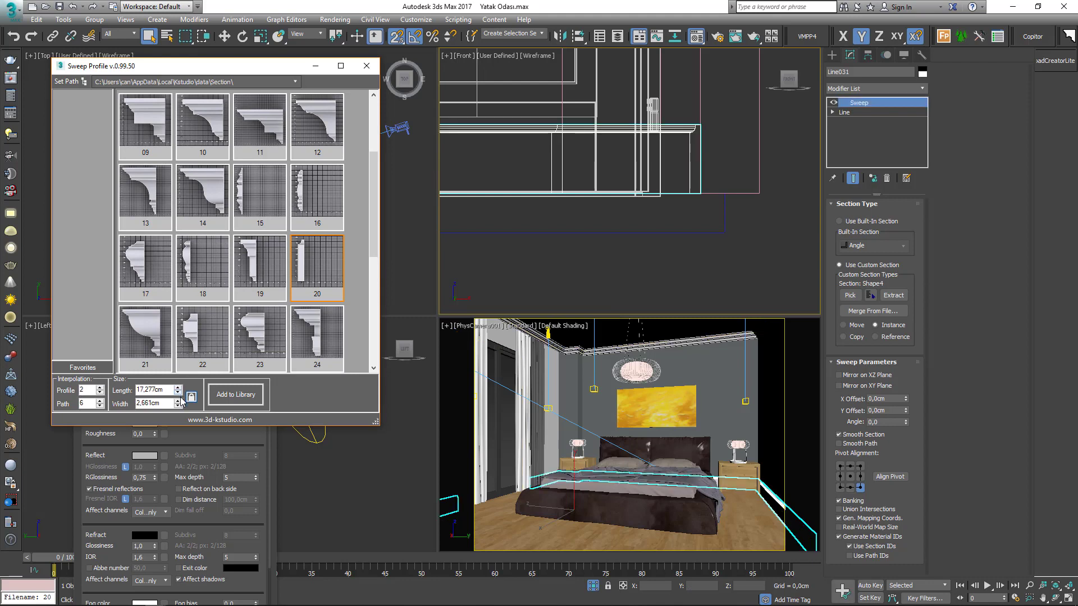
double_click(157, 389)
type("12")
key("Return")
type("15")
key("Return")
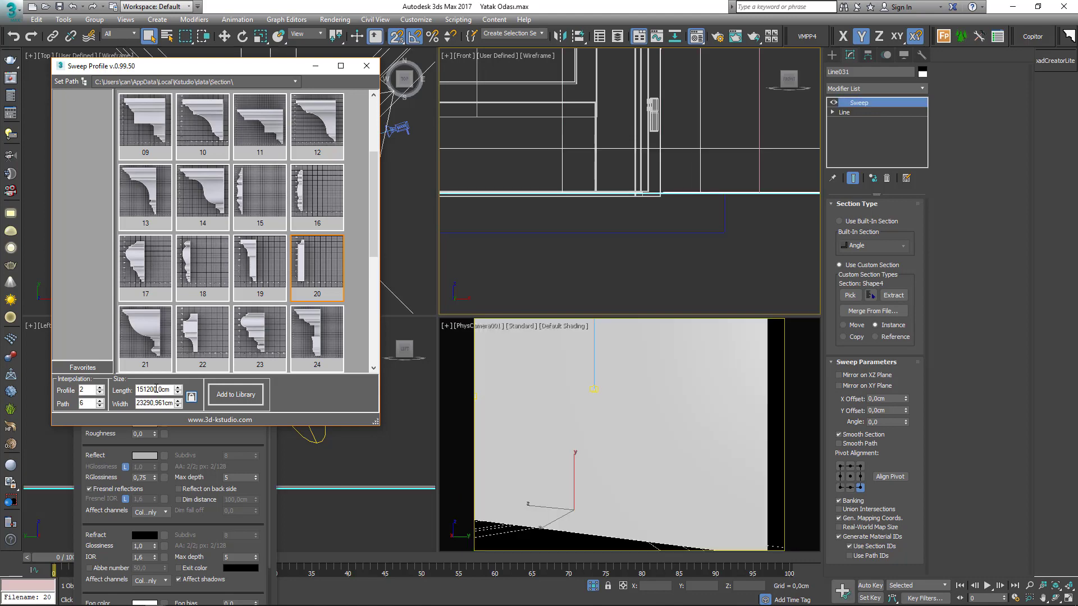
Set the skirting profile's length to 12 cm.
double_click(157, 389)
type("12")
key("Return")
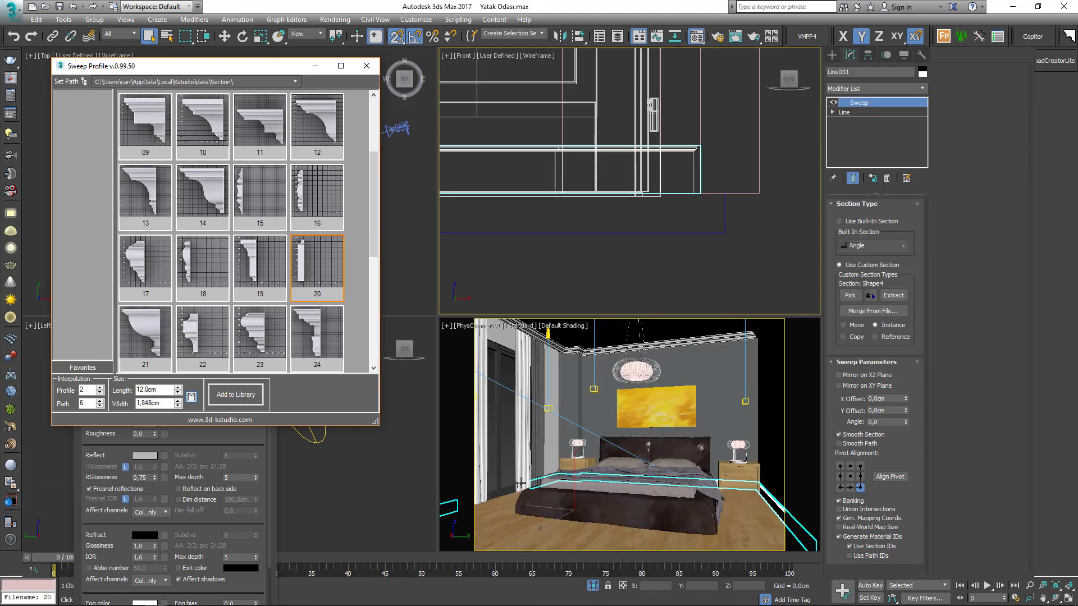
Bring up the Material Editor to view the cornice's glossy white material, and return to the Sweep Profile window.
left_click(698, 37)
key("m")
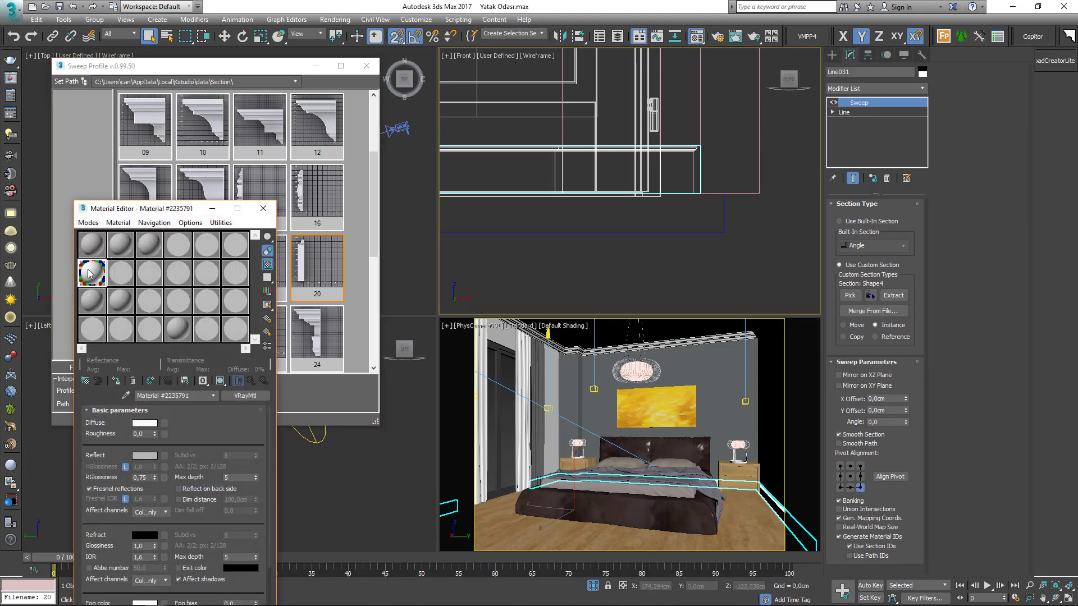
left_click(290, 209)
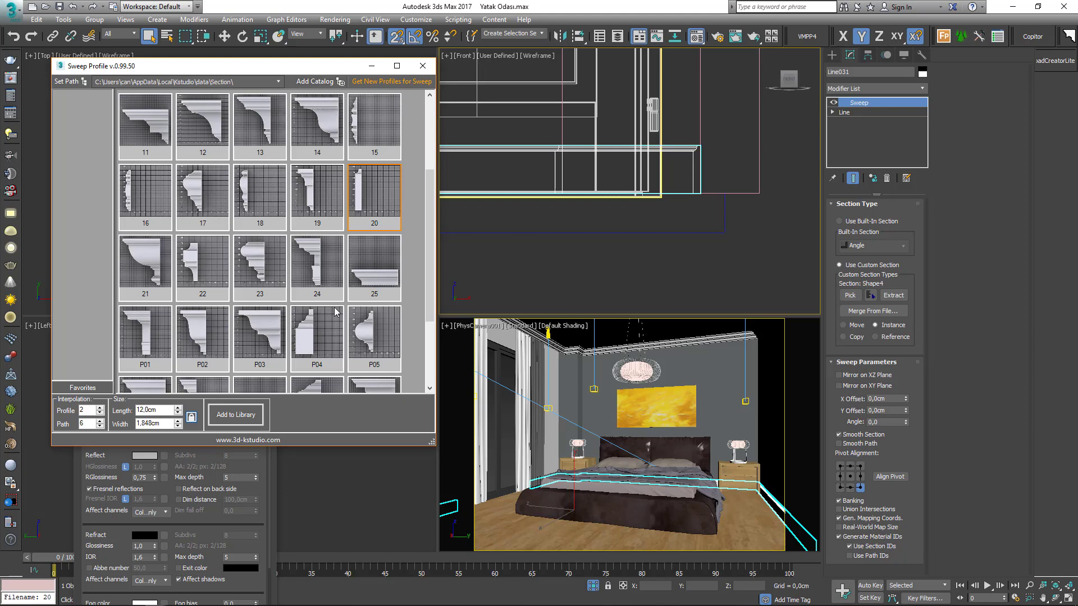
Look through the remaining sweep profiles, the catalog option and the folder list, and add profile P24 to the favorites.
left_click_drag(429, 261, 452, 350)
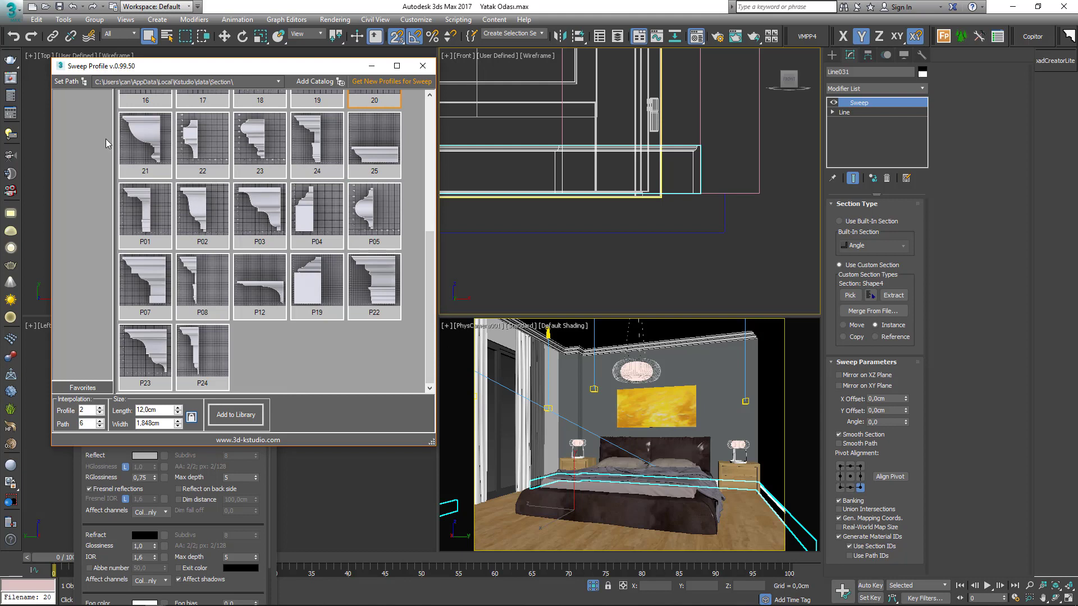
left_click(308, 82)
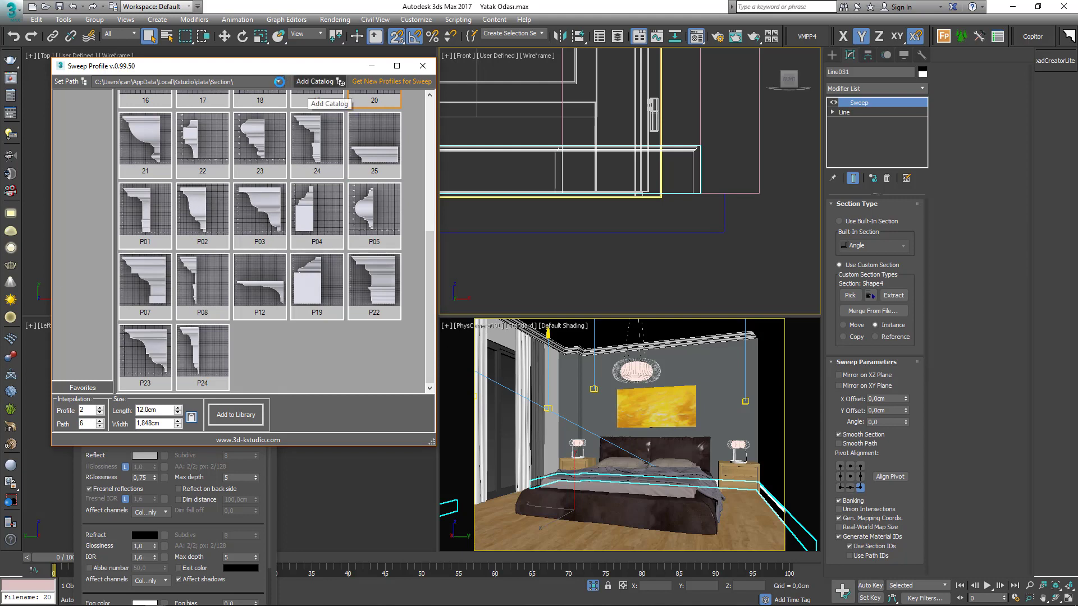
left_click(279, 82)
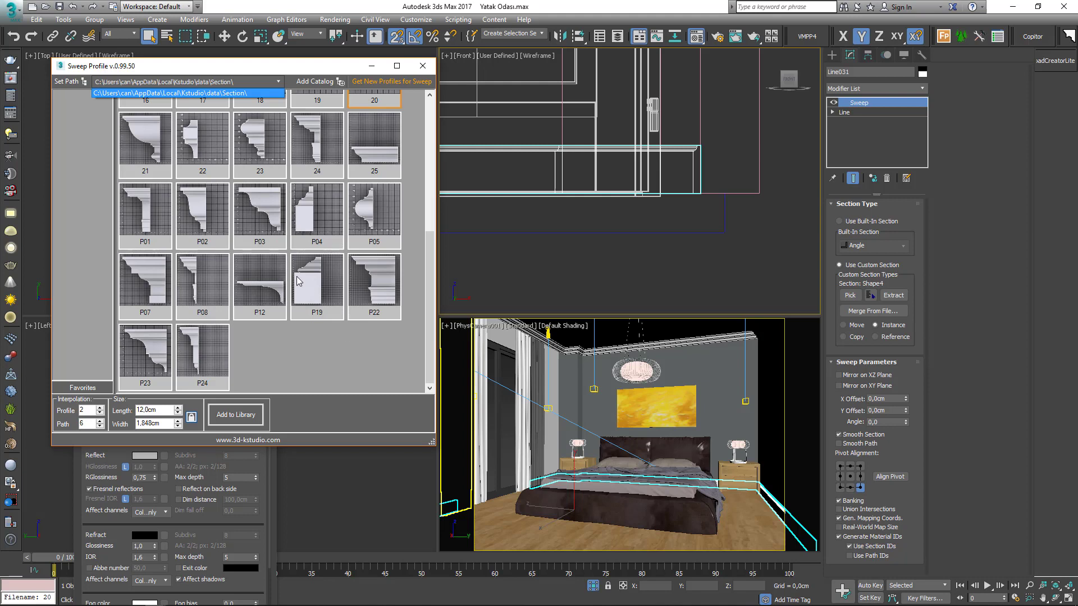
left_click(298, 373)
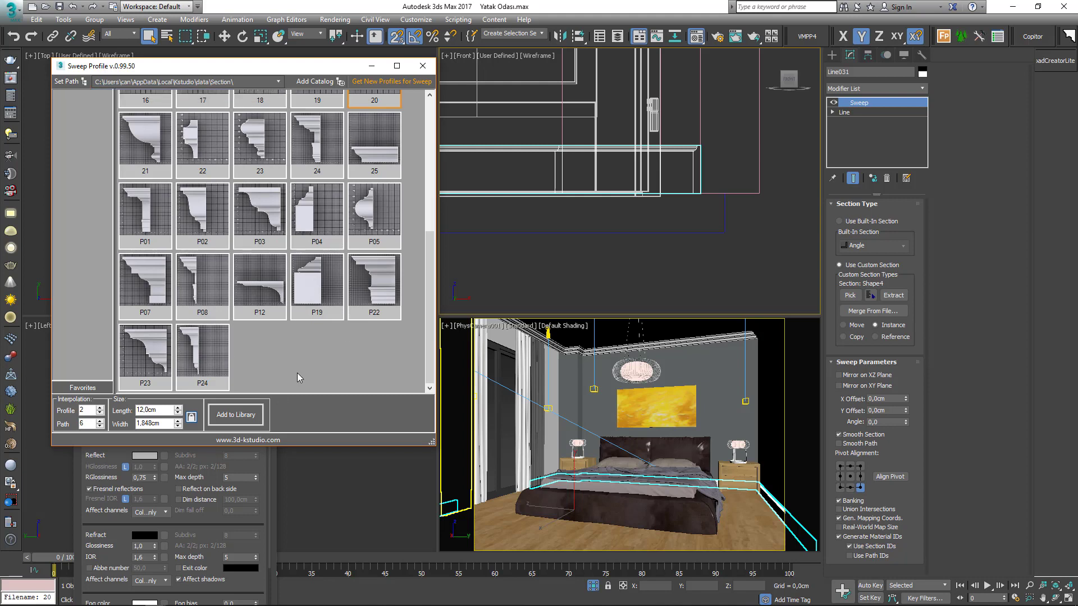
right_click(211, 349)
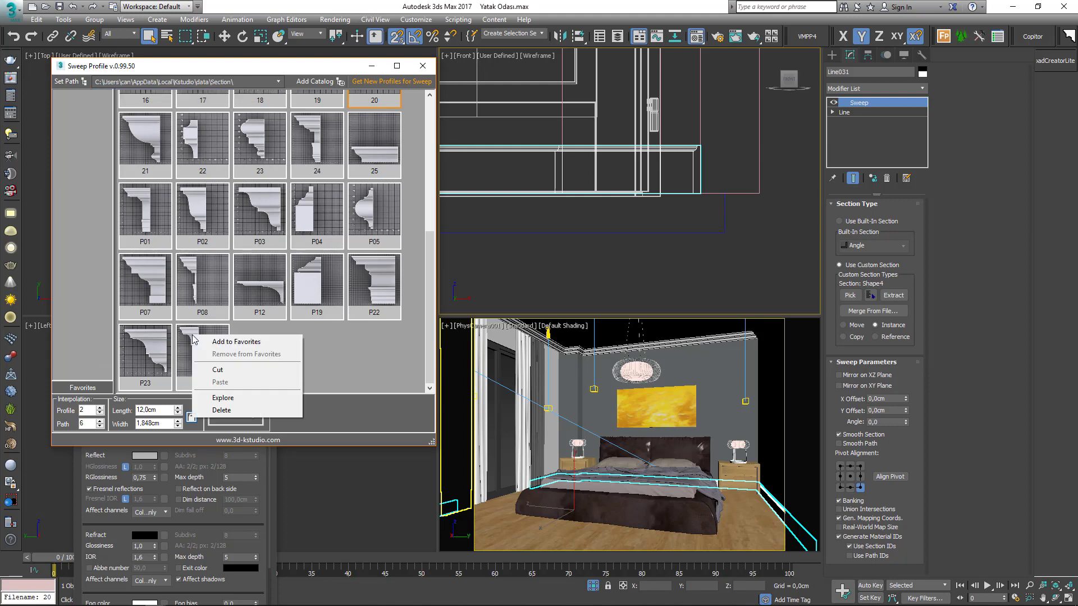
left_click(236, 342)
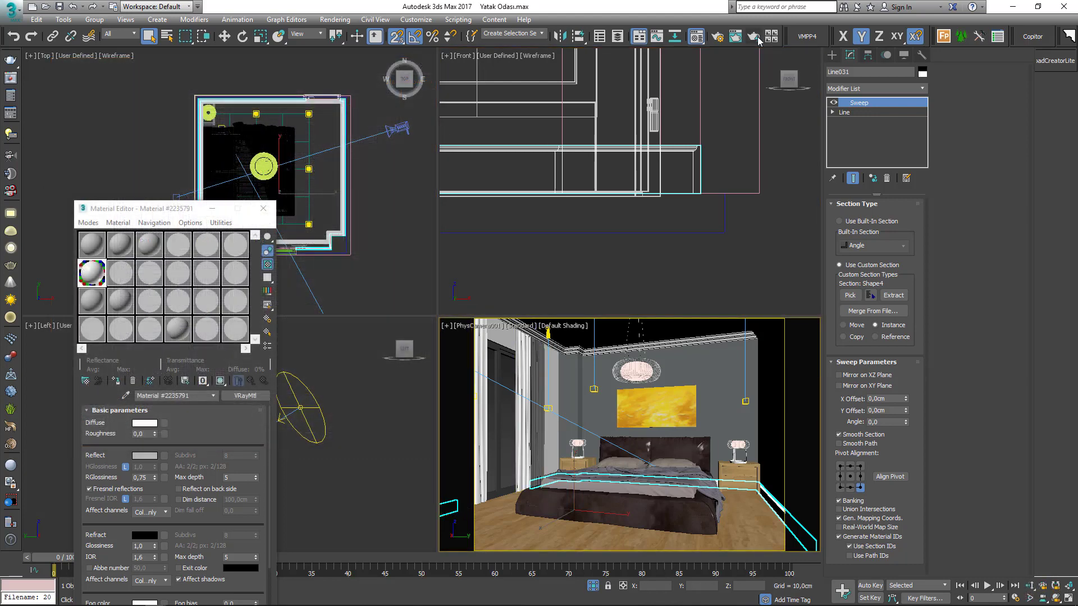
Lock the image aspect in the V-Ray render setup and set the output width to 1200.
left_click(719, 37)
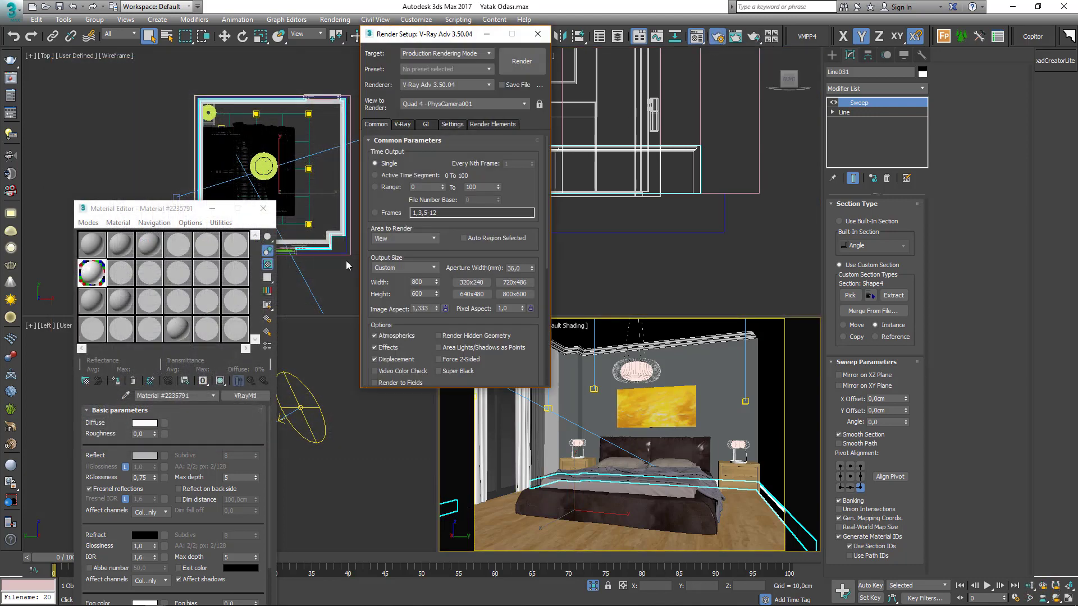
left_click(445, 309)
double_click(419, 283)
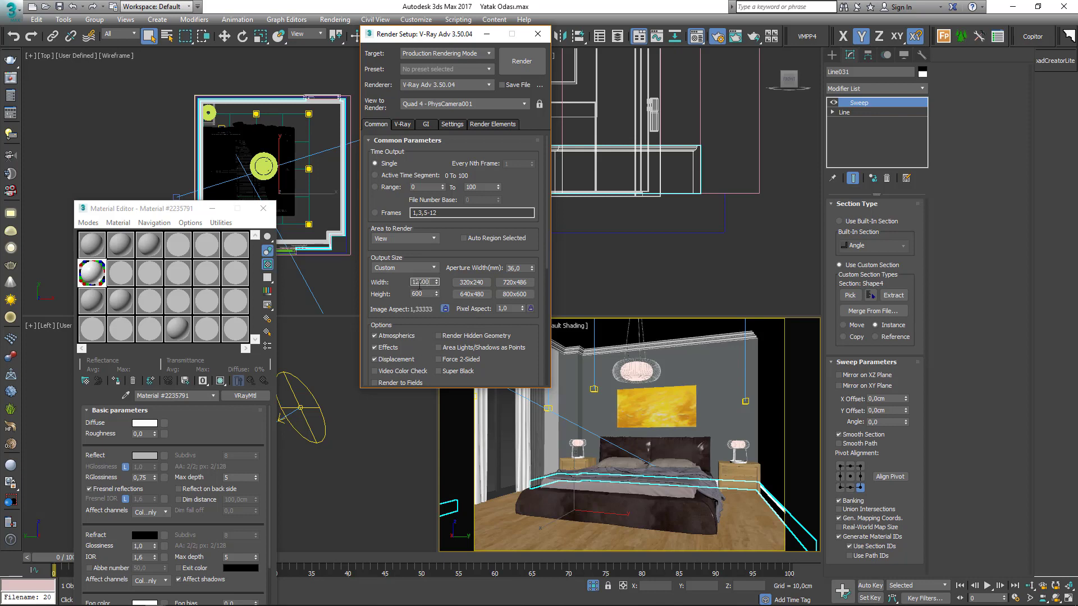